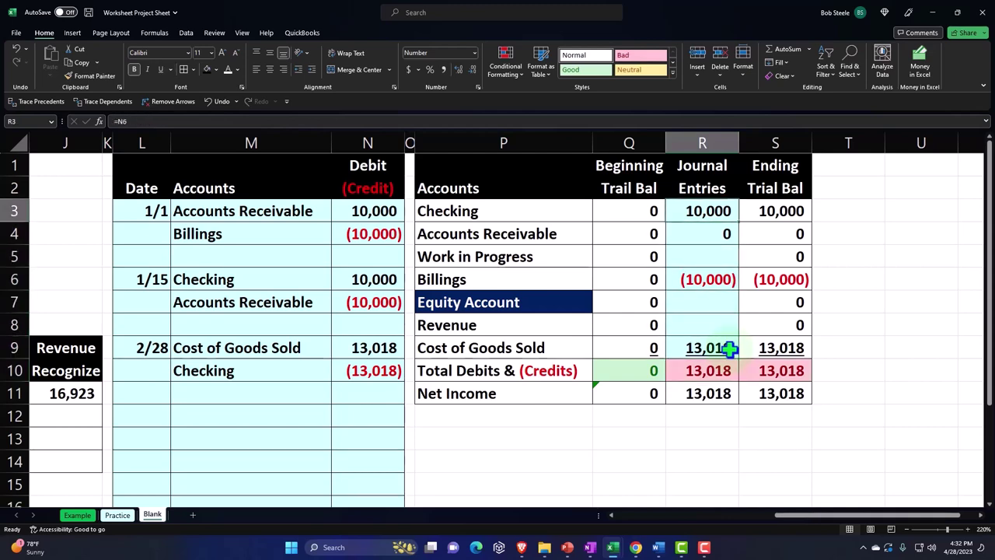
Step: Add the 2/28 Checking credit in N10 to the Checking journal entries formula, making it =N6+N10
{"action": "key", "text": "F2"}
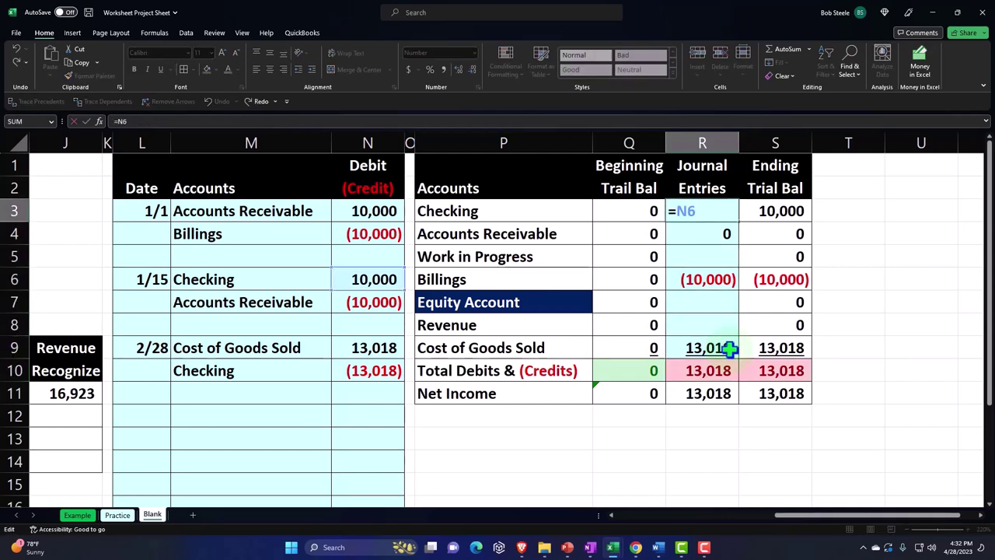
{"action": "type", "text": "+"}
{"action": "key", "text": "Down"}
{"action": "key", "text": "Down"}
{"action": "key", "text": "Down"}
{"action": "key", "text": "Down"}
{"action": "key", "text": "Down"}
{"action": "key", "text": "Down"}
{"action": "key", "text": "Left"}
{"action": "key", "text": "Left"}
{"action": "key", "text": "Left"}
{"action": "key", "text": "Left"}
{"action": "key", "text": "Down"}
{"action": "key", "text": "Return"}
Step: Review the Ending Trial Bal column from Checking down to Net Income
{"action": "key", "text": "Right"}
{"action": "key", "text": "Up"}
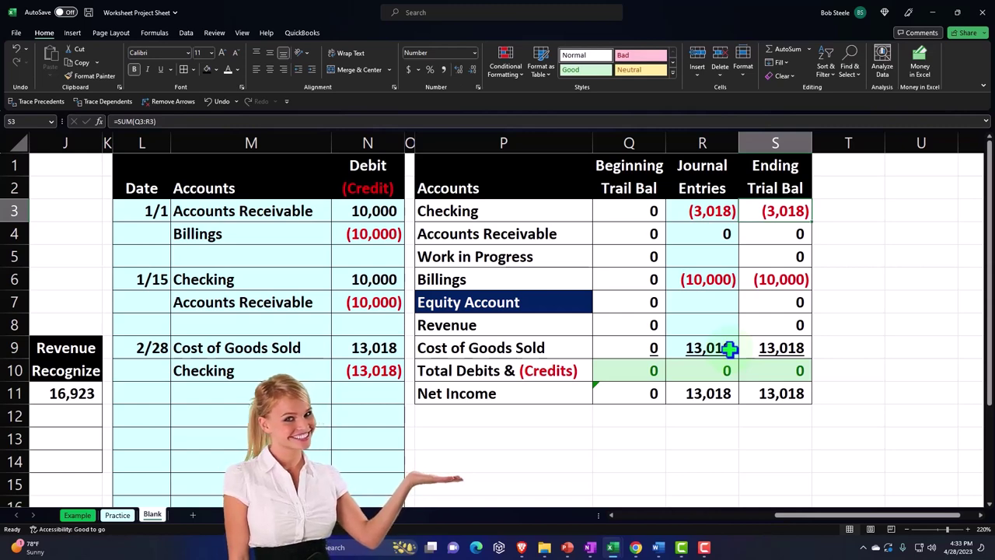
{"action": "key", "text": "Down"}
{"action": "key", "text": "Down"}
{"action": "key", "text": "Down"}
{"action": "key", "text": "Down"}
{"action": "key", "text": "Down"}
{"action": "key", "text": "Down"}
{"action": "key", "text": "Down"}
{"action": "key", "text": "Down"}
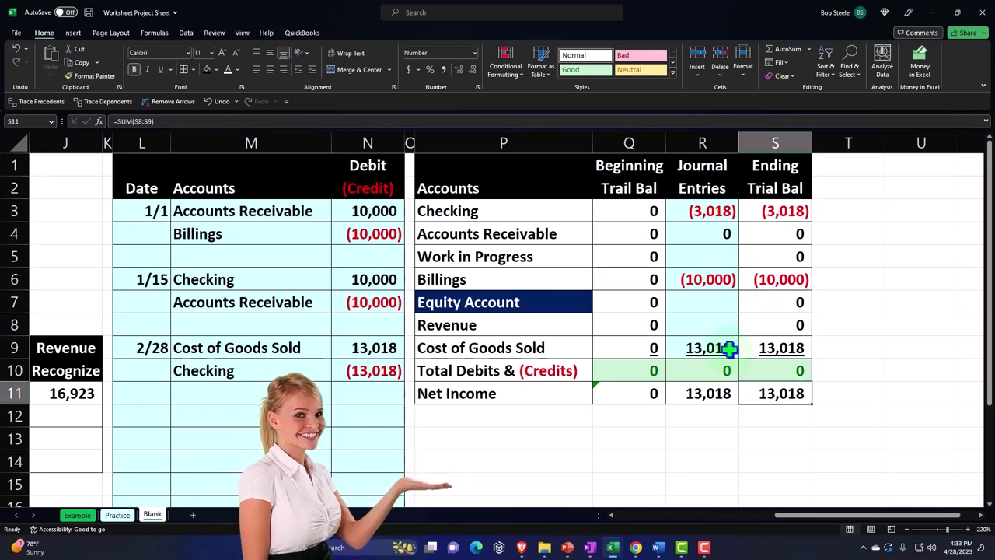
Step: Examine the Net Income and Cost of Goods Sold rows alongside the journal entries and the job progress table
{"action": "key", "text": "Left"}
{"action": "key", "text": "Left"}
{"action": "key", "text": "Left"}
{"action": "key", "text": "Left"}
{"action": "key", "text": "Left"}
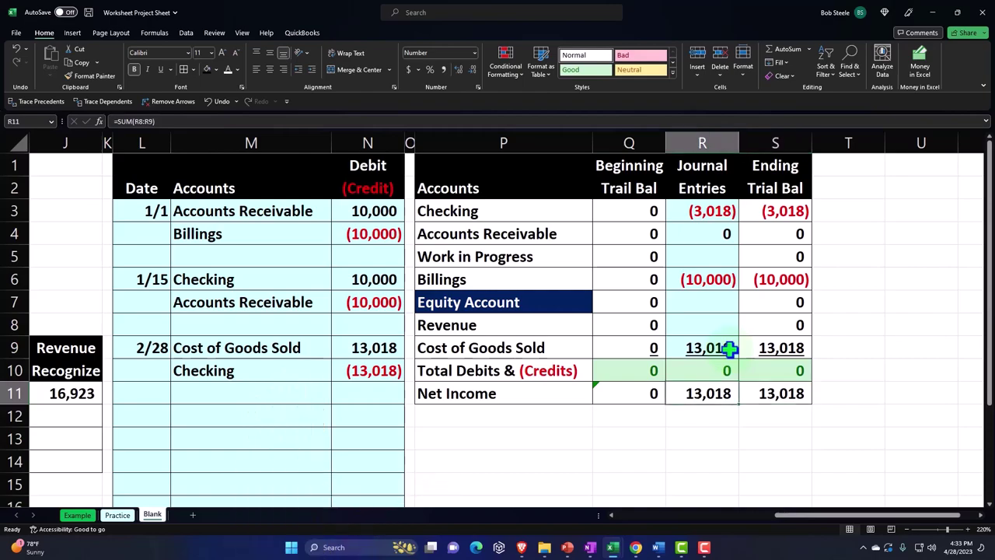
{"action": "key", "text": "Left"}
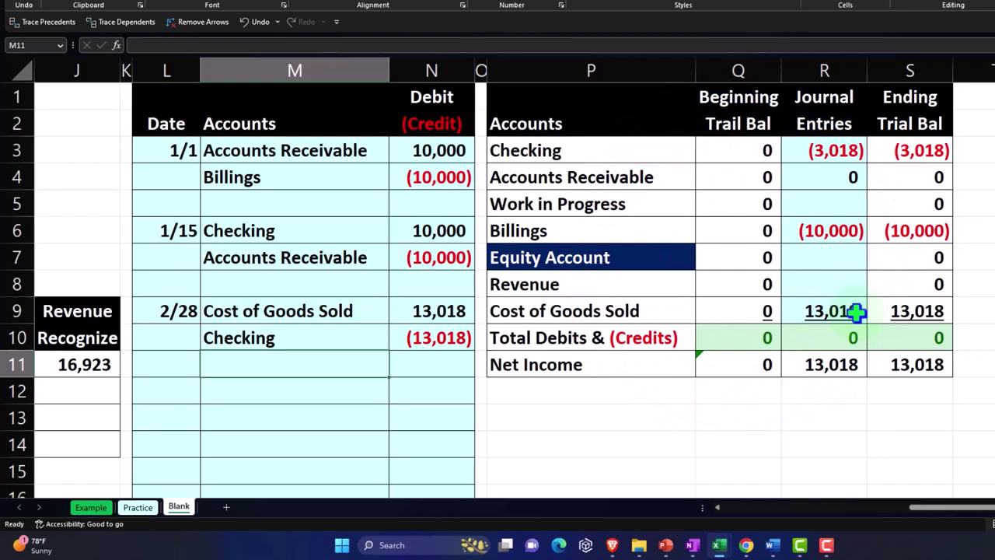
{"action": "key", "text": "Right"}
{"action": "key", "text": "Right"}
{"action": "key", "text": "Right"}
{"action": "key", "text": "Up"}
{"action": "key", "text": "Up"}
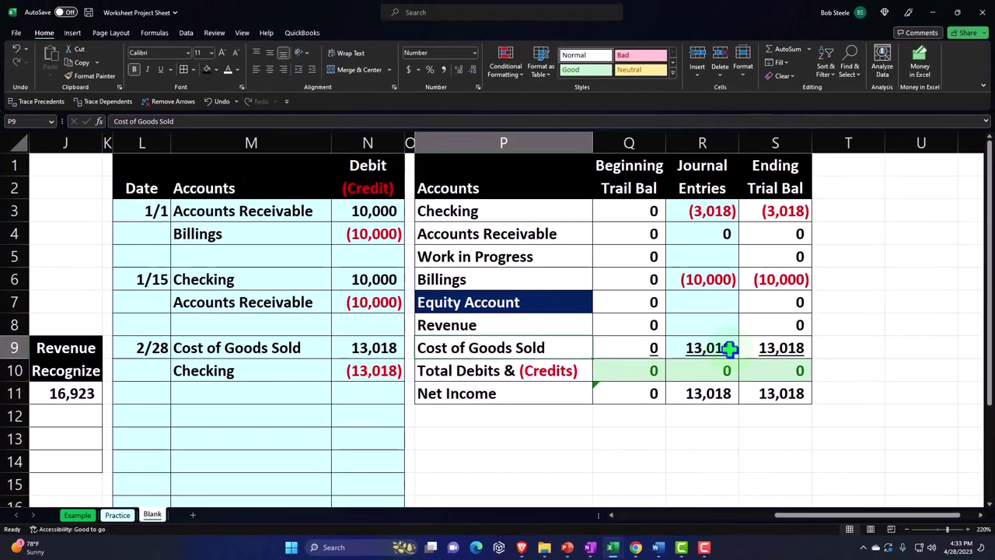
{"action": "key", "text": "Left"}
{"action": "key", "text": "Left"}
{"action": "key", "text": "Left"}
{"action": "key", "text": "Left"}
{"action": "key", "text": "Left"}
{"action": "key", "text": "Left"}
{"action": "key", "text": "Left"}
{"action": "key", "text": "Left"}
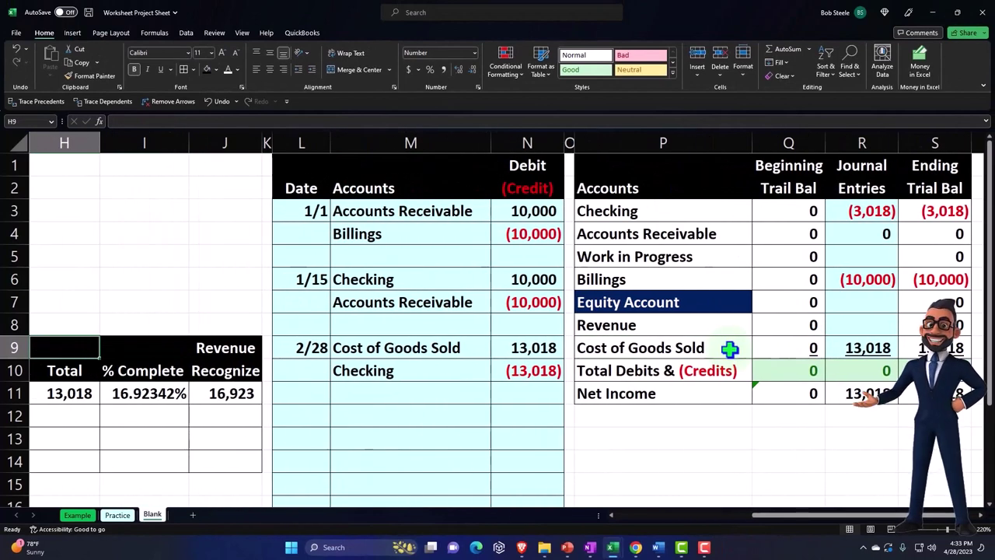
Step: Switch to QuickBooks and start a new expense for Project 2
{"action": "left_click", "coordinate": [934, 14]}
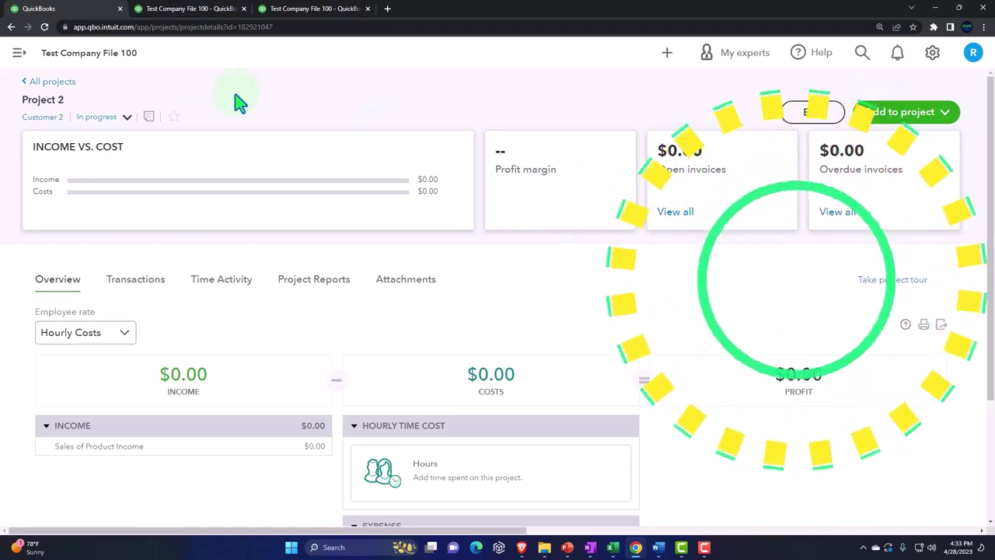
{"action": "left_click", "coordinate": [17, 53]}
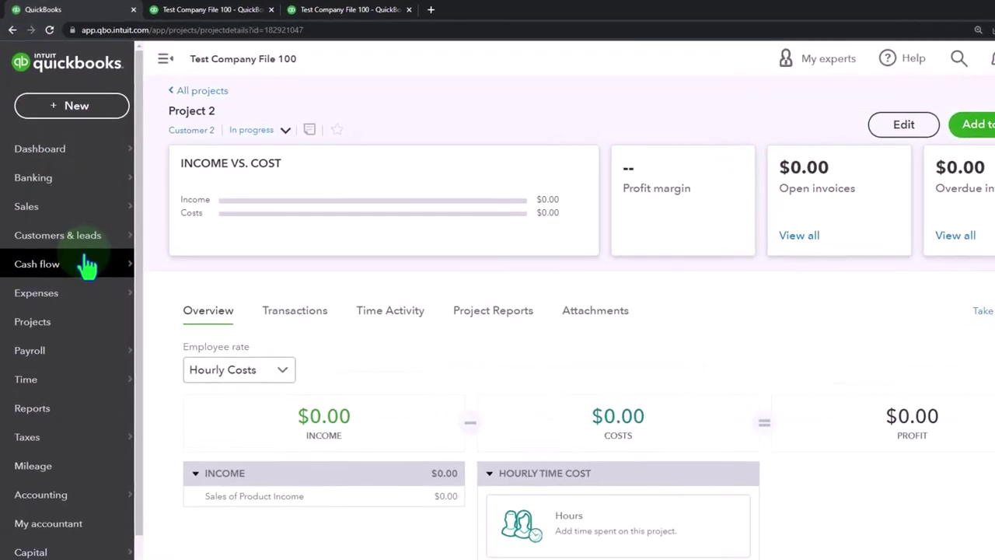
{"action": "left_click", "coordinate": [165, 58]}
{"action": "left_click", "coordinate": [991, 128]}
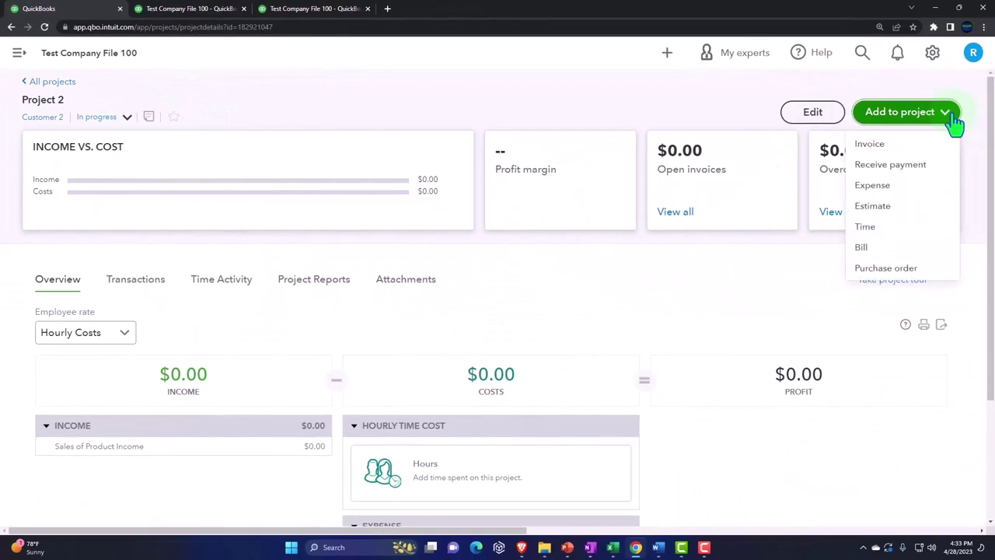
{"action": "left_click", "coordinate": [872, 185]}
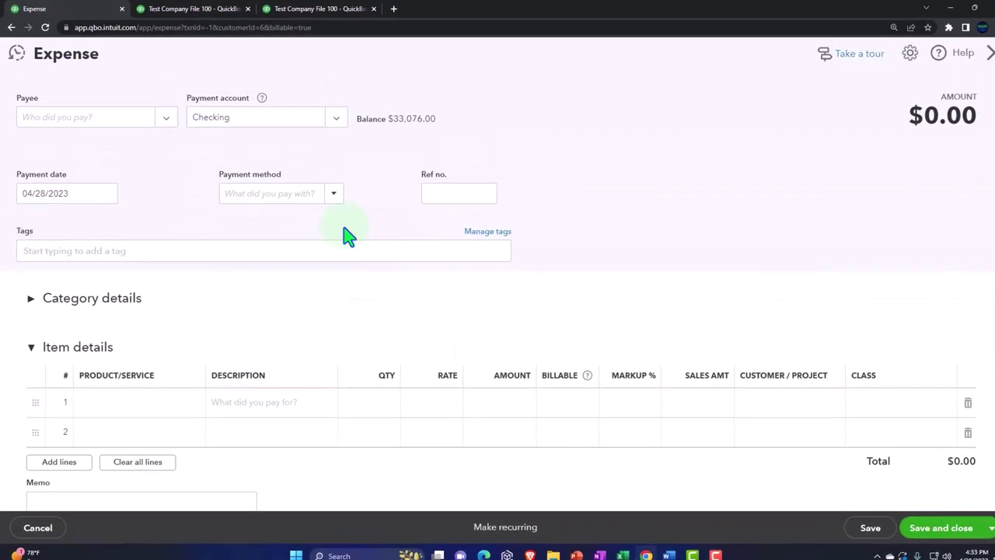
Step: Set the expense's payee to Vendor 1 and its payment date to 02/28/2025
{"action": "left_click", "coordinate": [211, 151]}
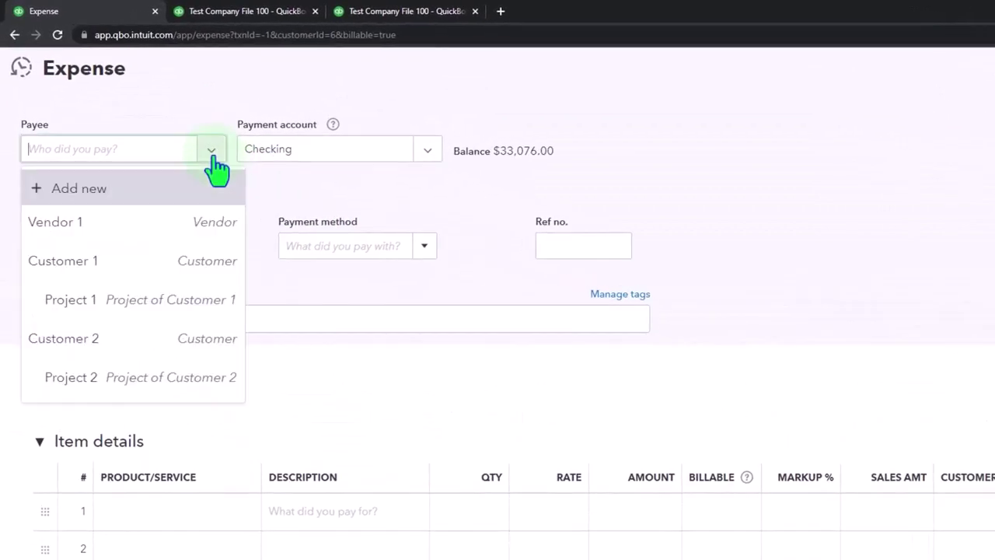
{"action": "left_click", "coordinate": [94, 224]}
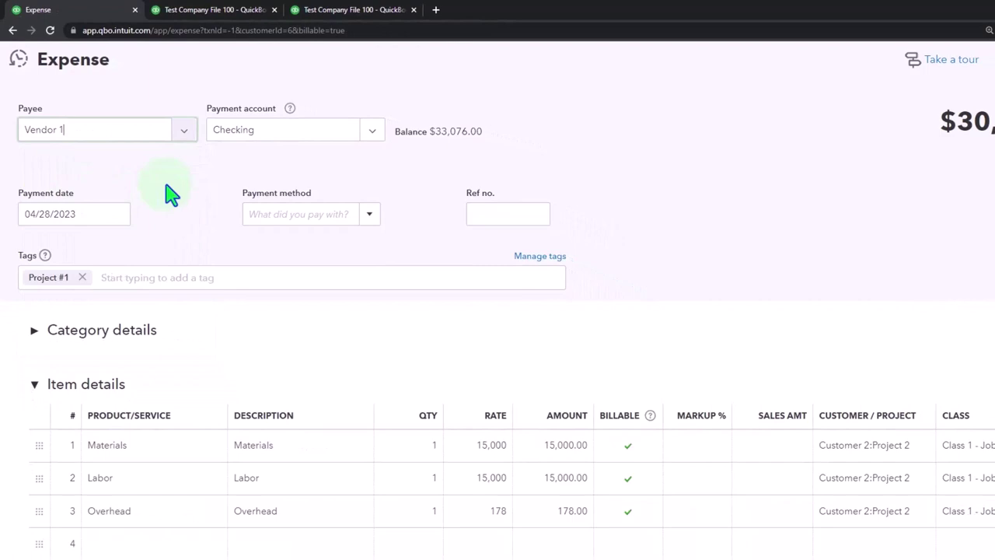
{"action": "key", "text": "Tab"}
{"action": "key", "text": "Tab"}
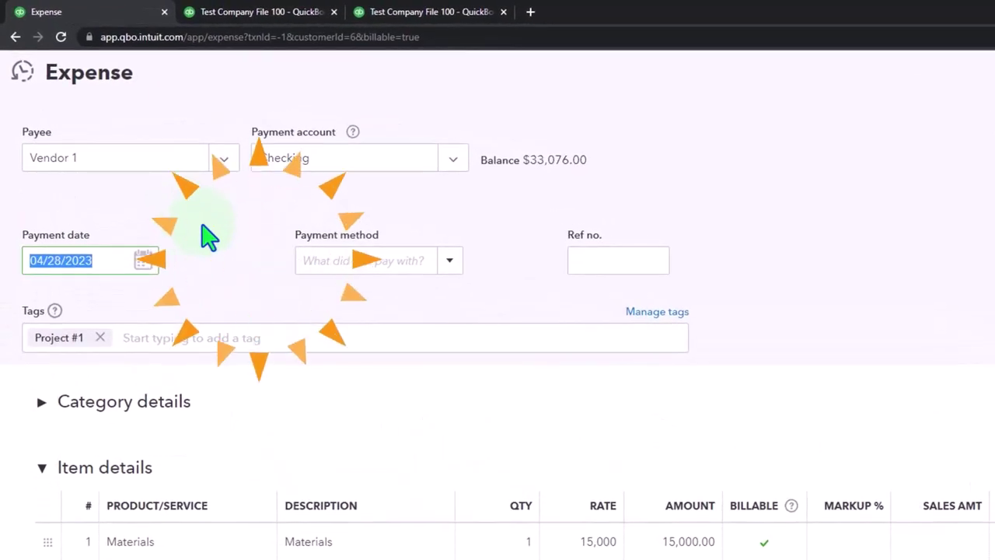
{"action": "type", "text": "02/28/2025"}
{"action": "key", "text": "Tab"}
{"action": "key", "text": "Tab"}
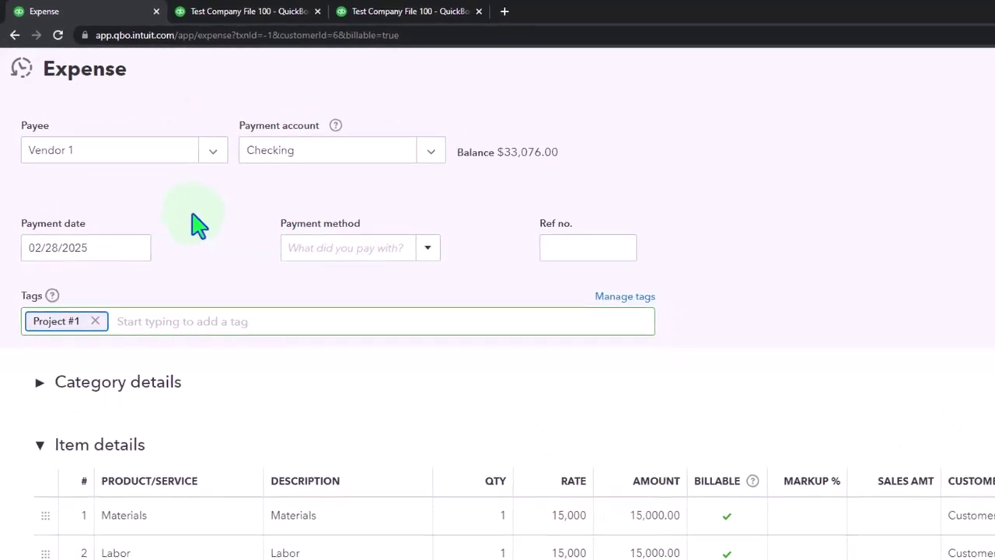
{"action": "key", "text": "shift+Tab"}
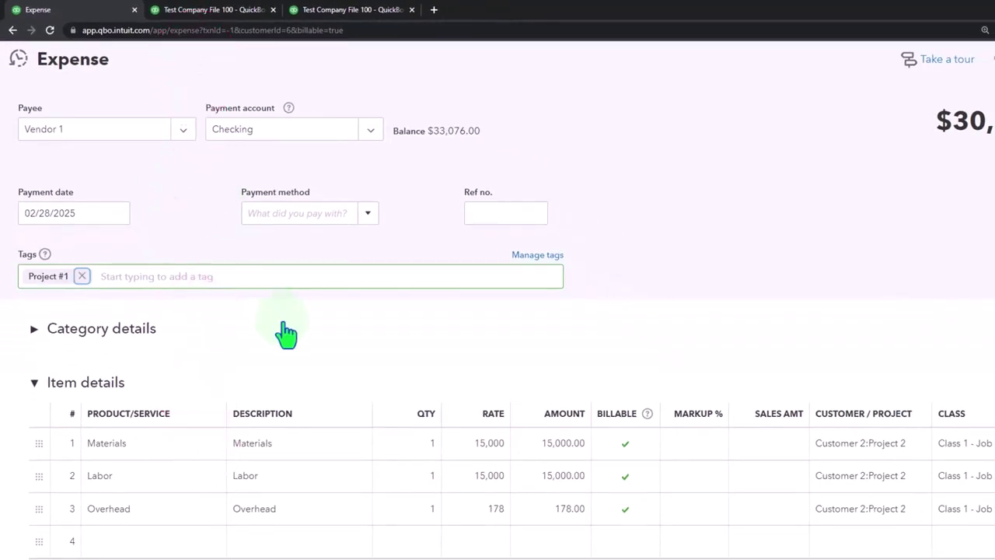
Step: Delete the prefilled Materials, Labor and Overhead lines from the expense's item details
{"action": "scroll", "coordinate": [286, 333], "scroll_direction": "down", "scroll_amount": 1}
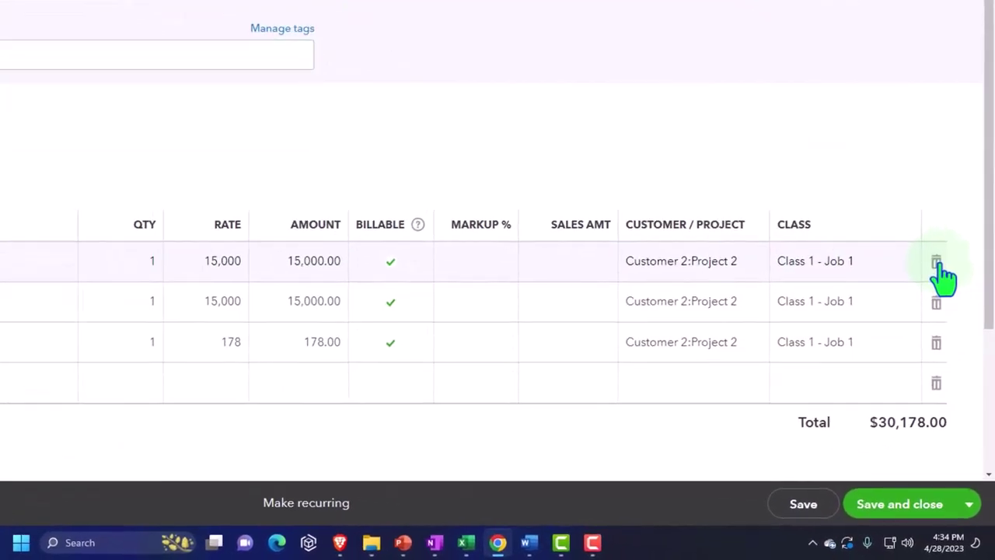
{"action": "left_click", "coordinate": [938, 263]}
{"action": "left_click", "coordinate": [937, 263]}
{"action": "left_click", "coordinate": [937, 263]}
Step: Choose Materials as the product for the first item line of the expense
{"action": "left_click", "coordinate": [103, 262]}
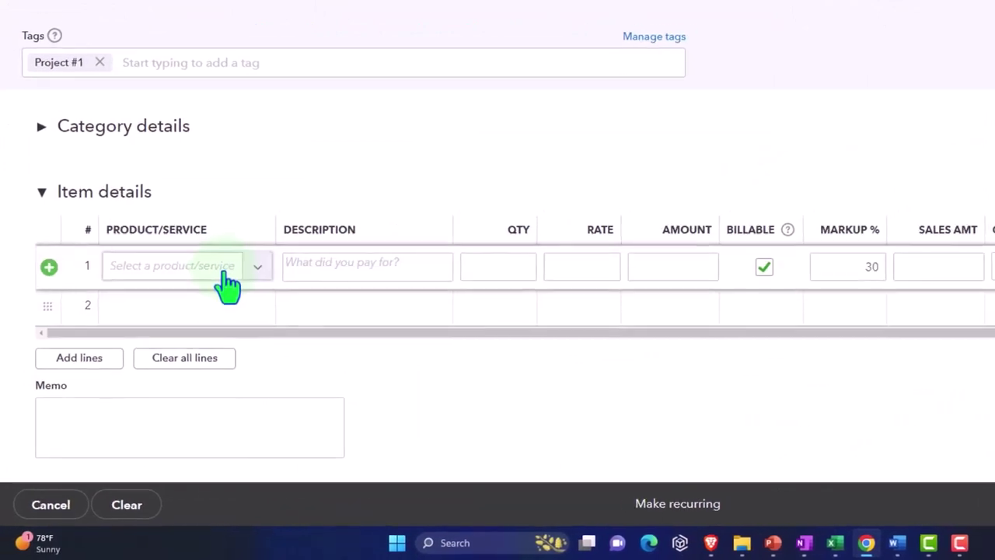
{"action": "left_click", "coordinate": [231, 272]}
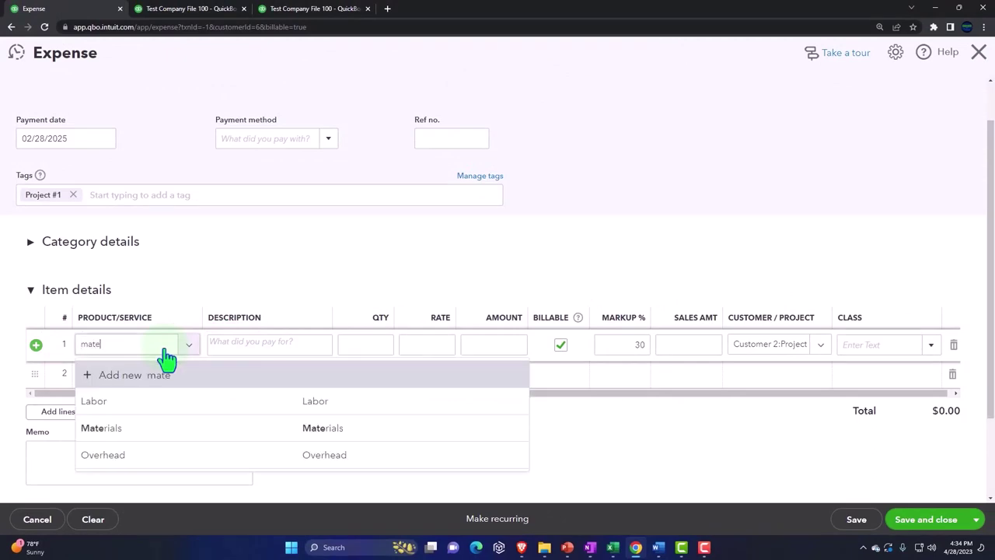
{"action": "type", "text": "mater"}
{"action": "key", "text": "Down"}
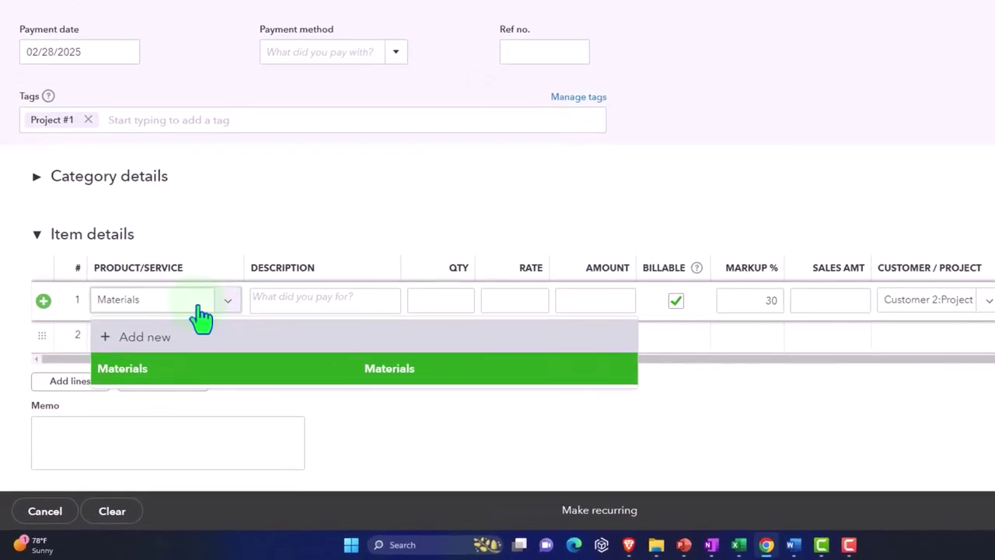
{"action": "key", "text": "Tab"}
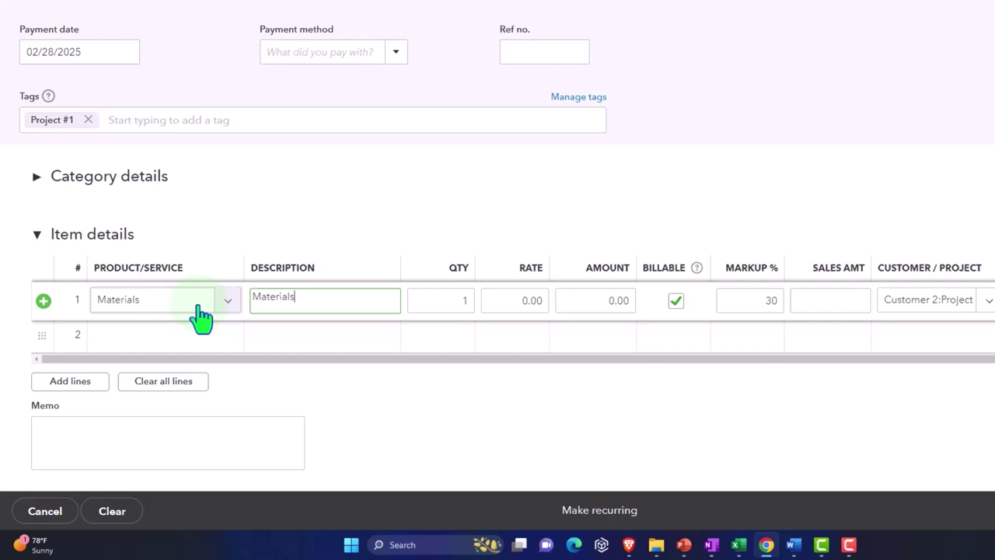
{"action": "key", "text": "Tab"}
{"action": "key", "text": "Tab"}
Step: Look up the actual Month 2 materials cost in the Worksheet Project Sheet workbook in Excel
{"action": "mouse_move", "coordinate": [734, 536]}
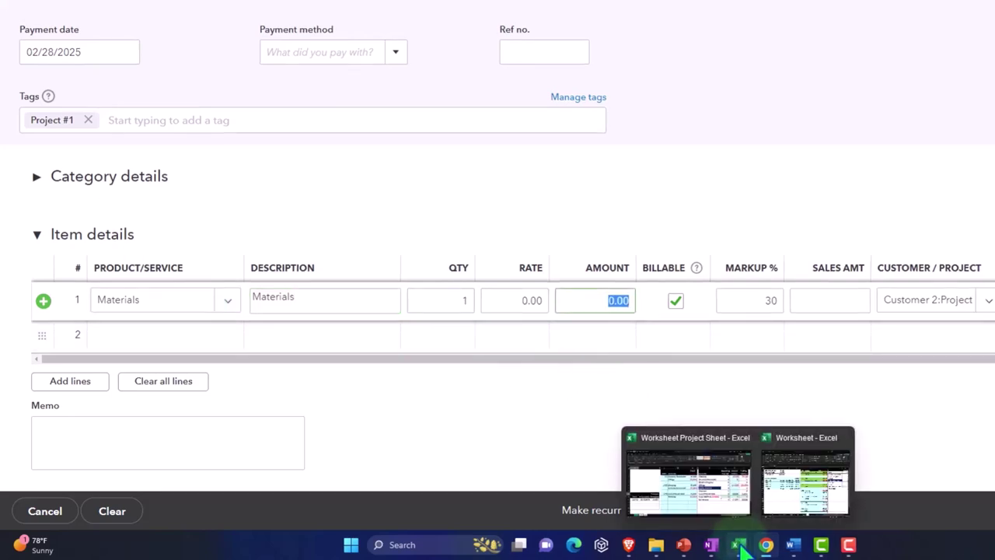
{"action": "left_click", "coordinate": [719, 497]}
{"action": "key", "text": "Left"}
{"action": "key", "text": "Left"}
{"action": "key", "text": "Left"}
{"action": "key", "text": "Left"}
{"action": "key", "text": "Left"}
{"action": "key", "text": "Left"}
{"action": "key", "text": "Left"}
{"action": "key", "text": "Left"}
{"action": "key", "text": "Left"}
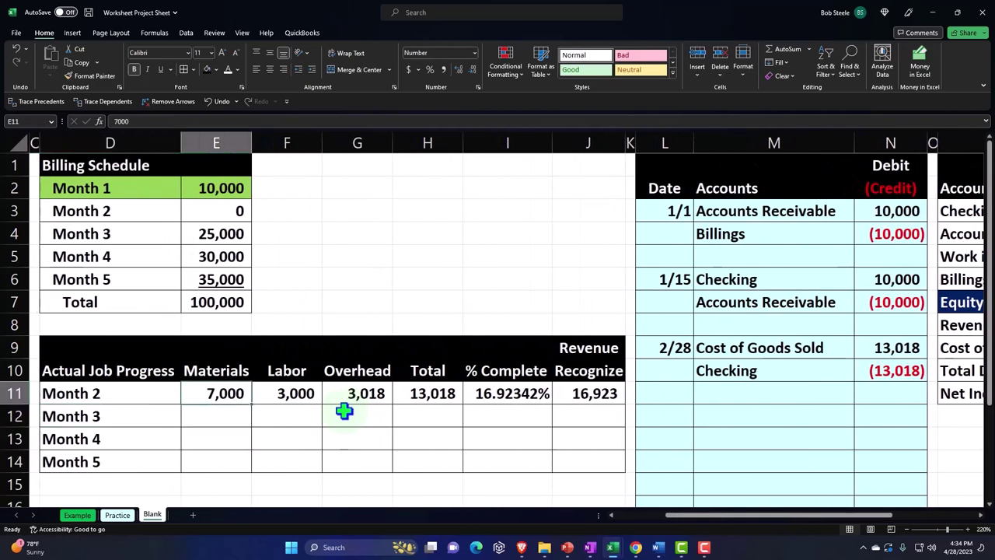
Step: Return to QuickBooks, set the Materials line's amount to 7,000, and close the expense without saving
{"action": "left_click", "coordinate": [930, 12]}
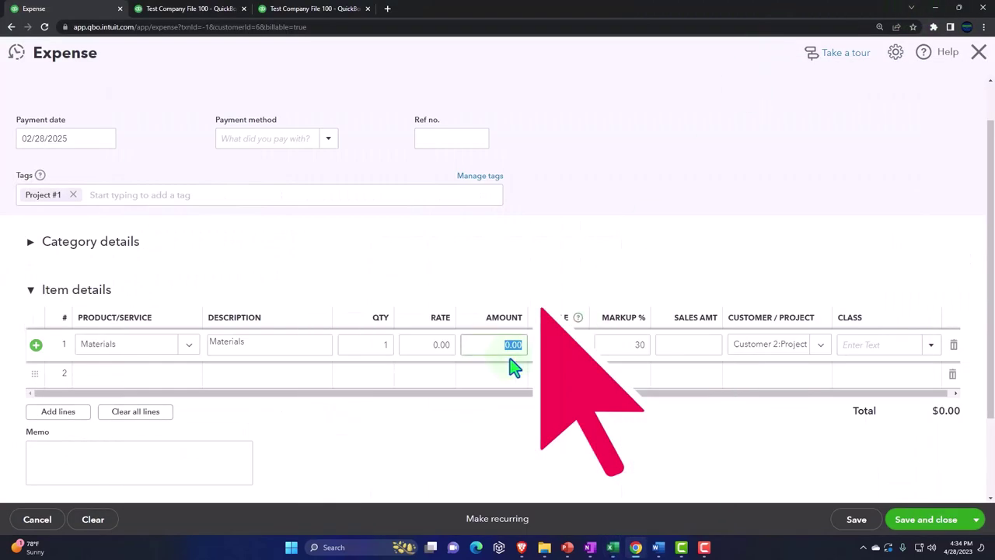
{"action": "type", "text": "700"}
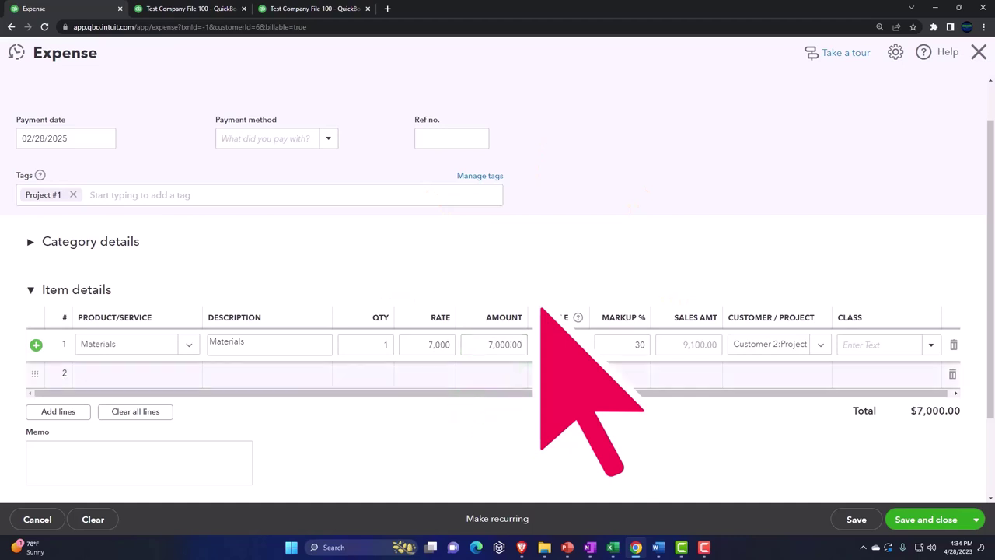
{"action": "left_click", "coordinate": [561, 346]}
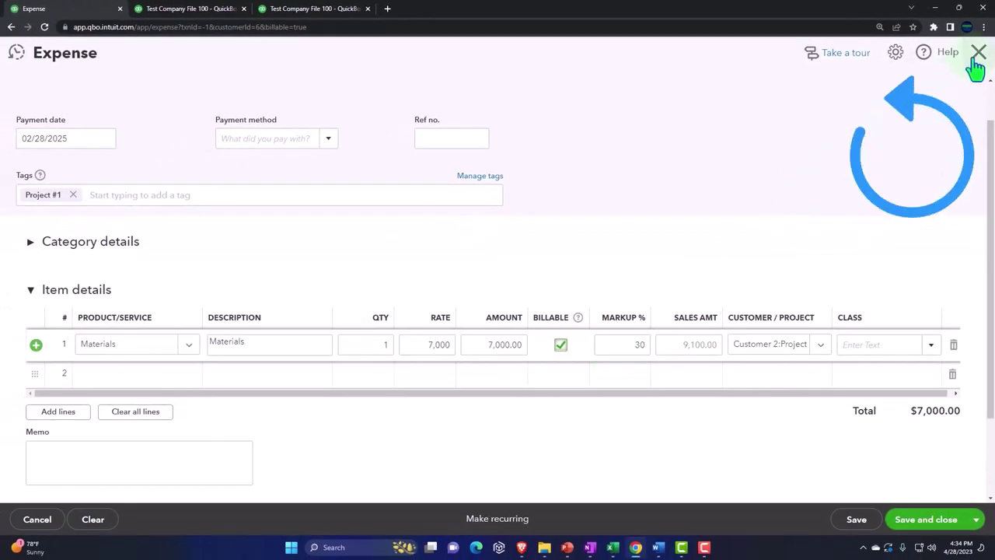
{"action": "left_click", "coordinate": [978, 52]}
{"action": "left_click", "coordinate": [567, 307]}
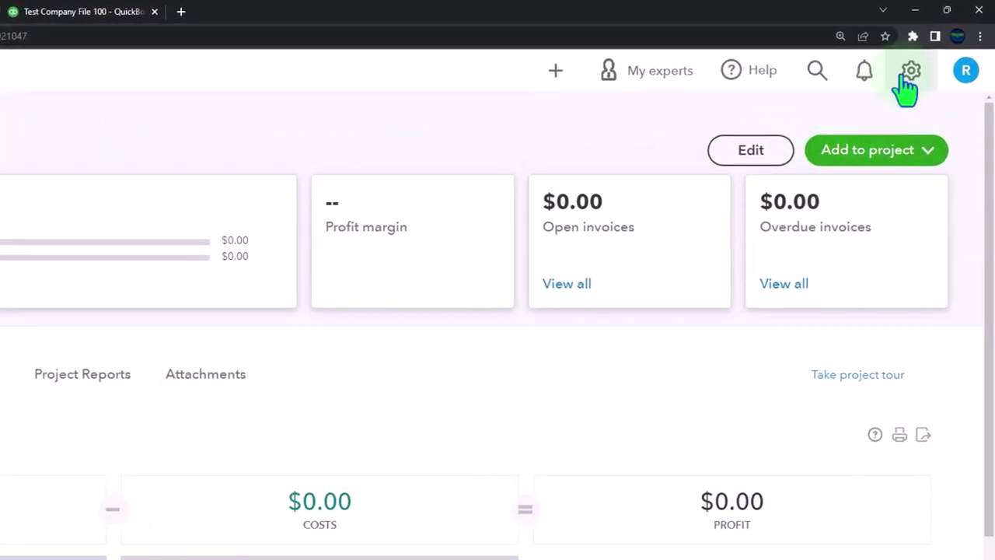
Step: Open the Bills and expenses settings for editing and save them with a 30% default markup and billable income tracked in a single account
{"action": "left_click", "coordinate": [908, 74]}
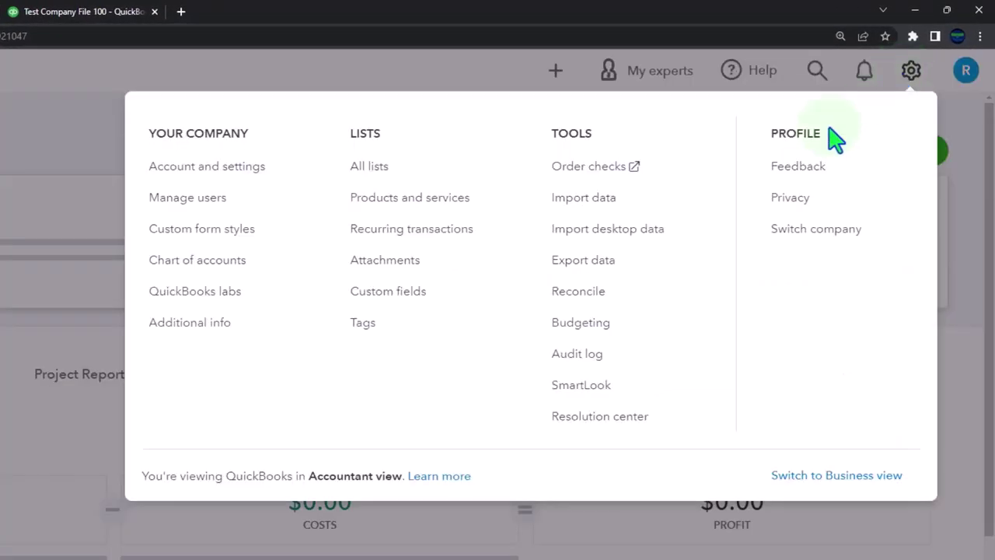
{"action": "left_click", "coordinate": [194, 170]}
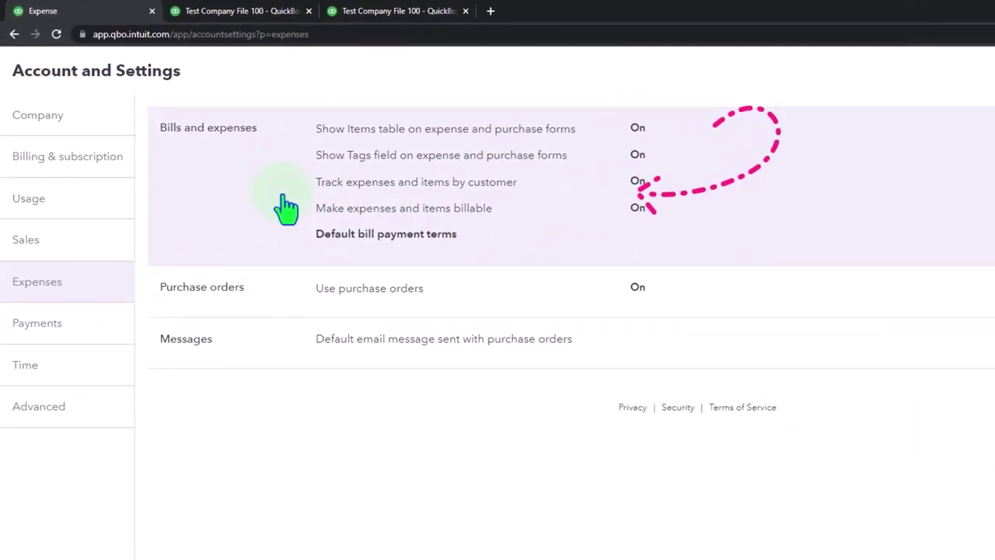
{"action": "left_click", "coordinate": [286, 207]}
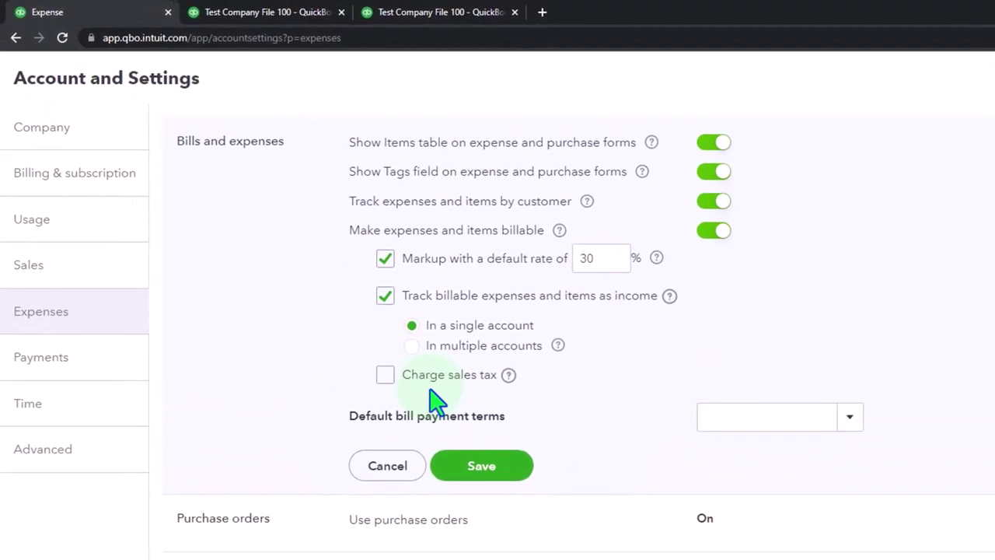
{"action": "left_click", "coordinate": [486, 476]}
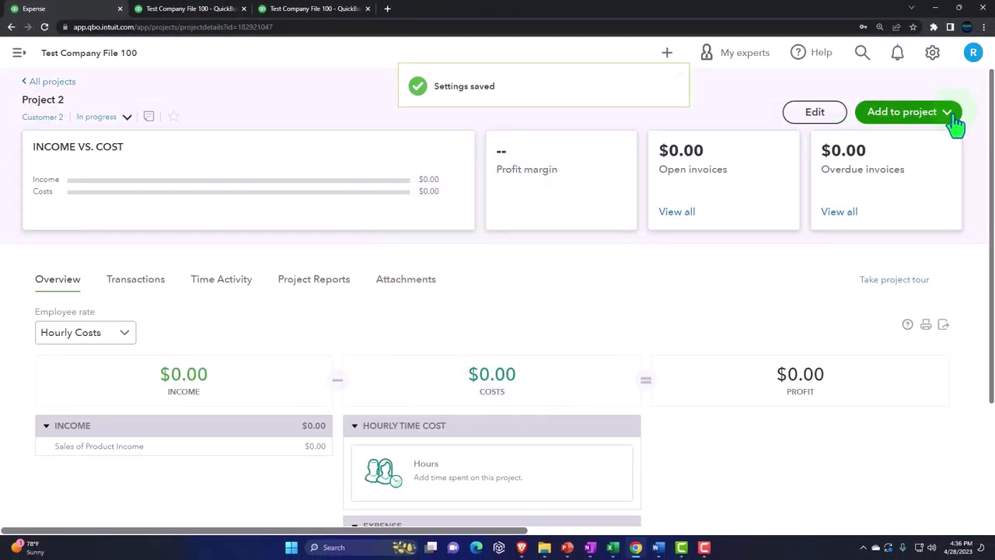
Step: Start another expense for Project 2 with Vendor 1 as the payee
{"action": "left_click", "coordinate": [954, 117]}
{"action": "left_click", "coordinate": [768, 93]}
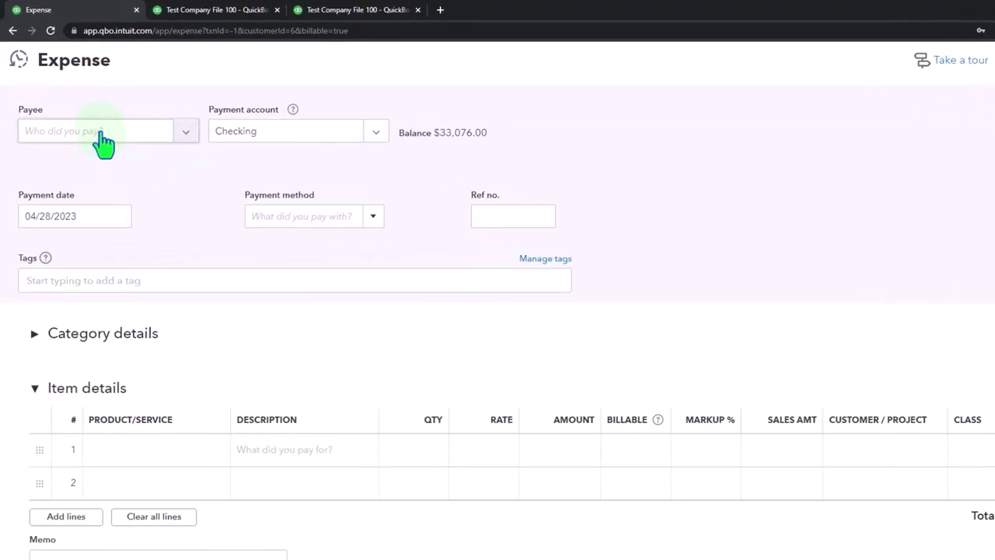
{"action": "left_click", "coordinate": [87, 116]}
{"action": "left_click", "coordinate": [82, 219]}
Step: Set the new expense's payment date to 02/28/2025
{"action": "key", "text": "Tab"}
{"action": "key", "text": "Tab"}
{"action": "left_click", "coordinate": [100, 242]}
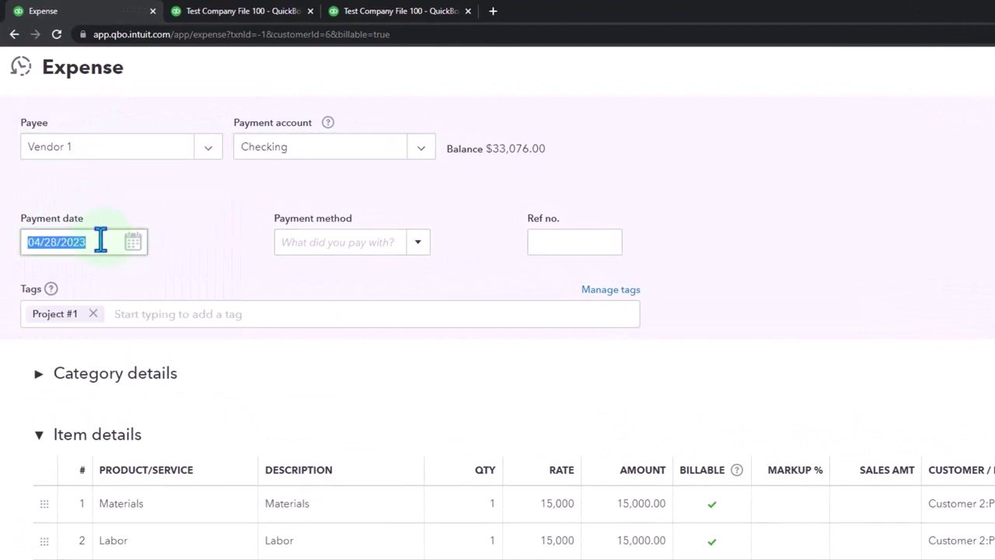
{"action": "type", "text": "2282025"}
{"action": "key", "text": "Tab"}
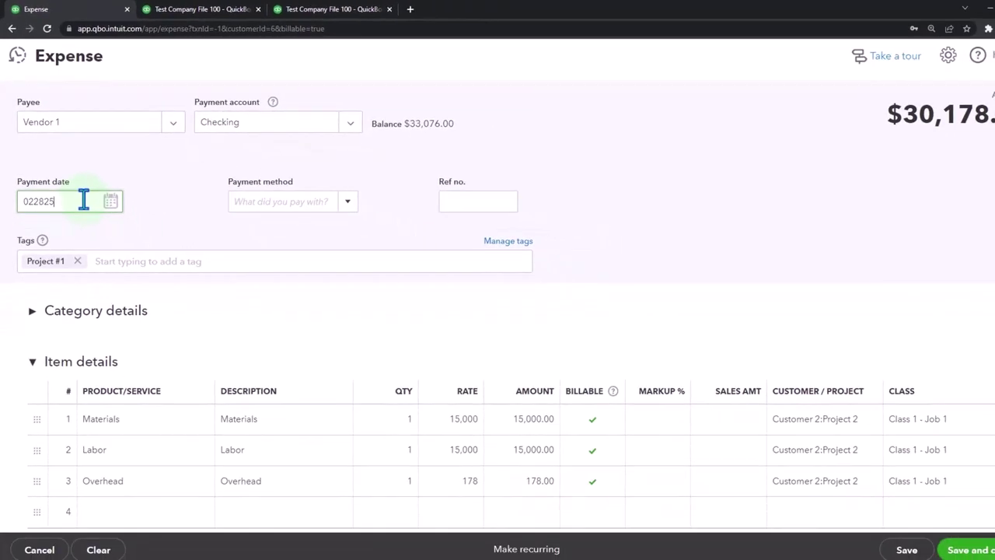
{"action": "key", "text": "Tab"}
{"action": "key", "text": "Tab"}
{"action": "scroll", "coordinate": [101, 202], "scroll_direction": "down", "scroll_amount": 1}
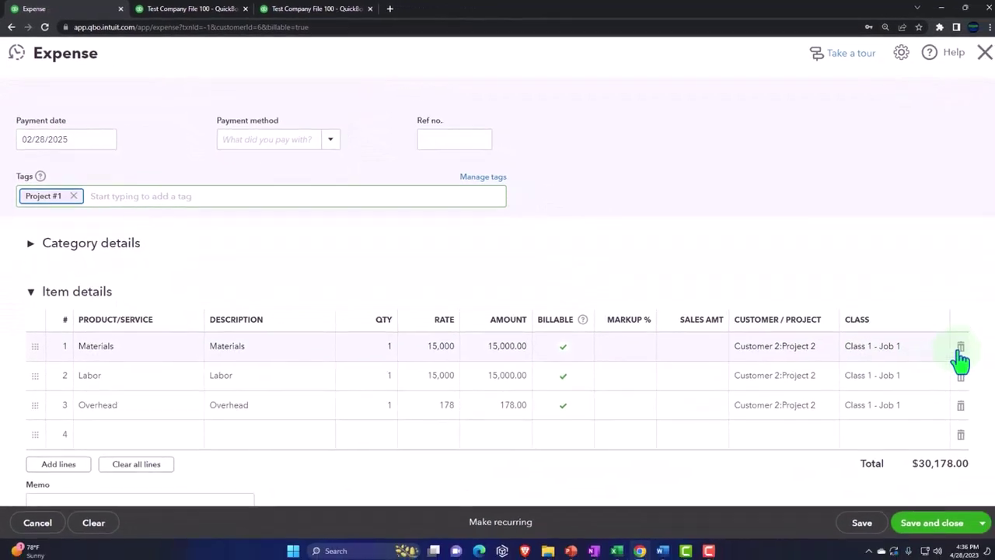
Step: Delete the three prefilled Materials, Labor and Overhead lines from the expense's item details
{"action": "left_click", "coordinate": [959, 351]}
{"action": "left_click", "coordinate": [958, 351]}
{"action": "left_click", "coordinate": [958, 351]}
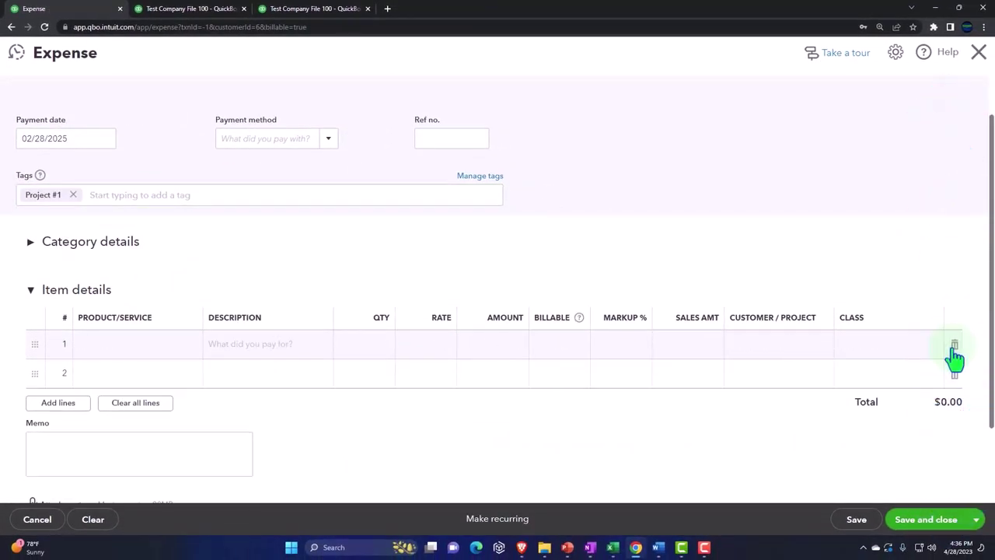
Step: Add a billable Materials item line with an amount of 7,000 to the expense
{"action": "left_click", "coordinate": [134, 347]}
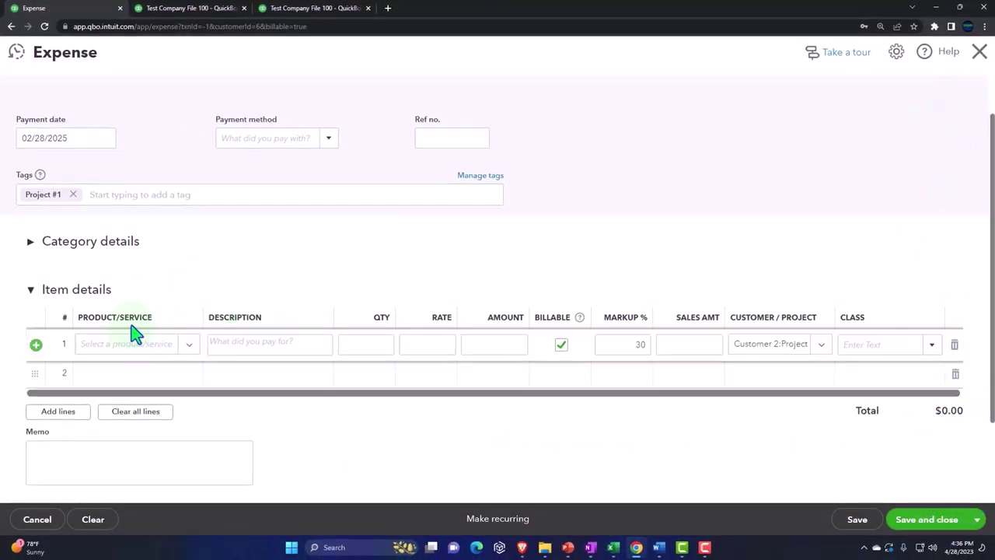
{"action": "left_click", "coordinate": [113, 346]}
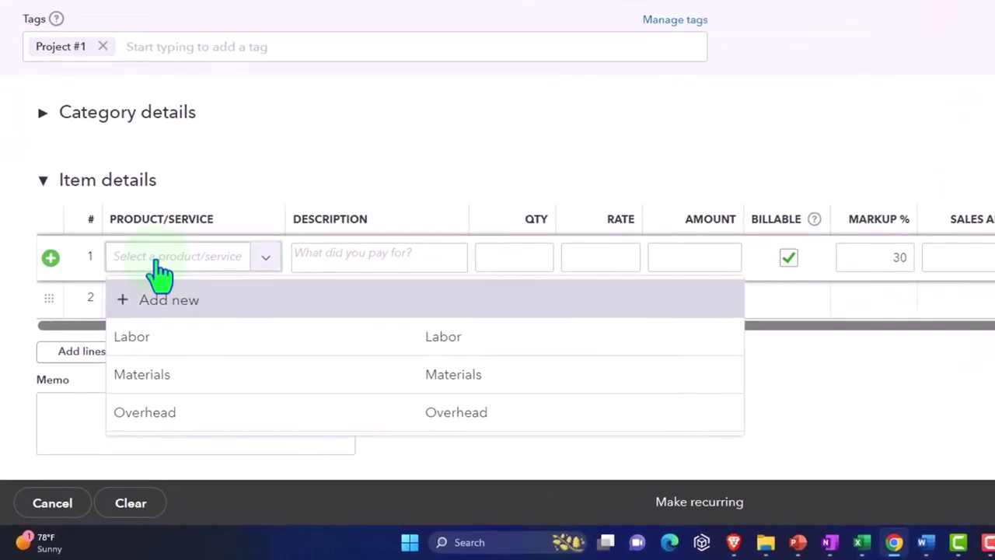
{"action": "type", "text": "mat"}
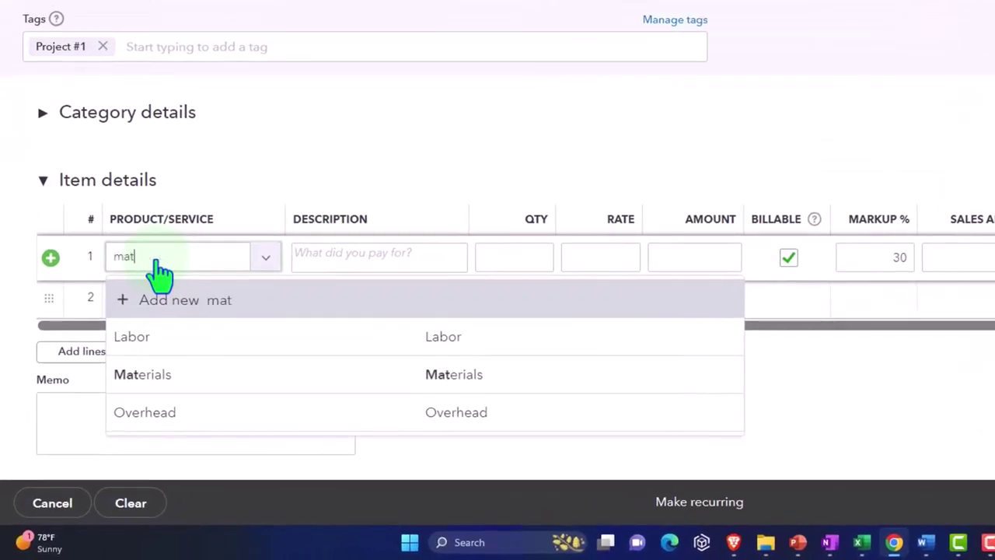
{"action": "key", "text": "Down"}
{"action": "key", "text": "Tab"}
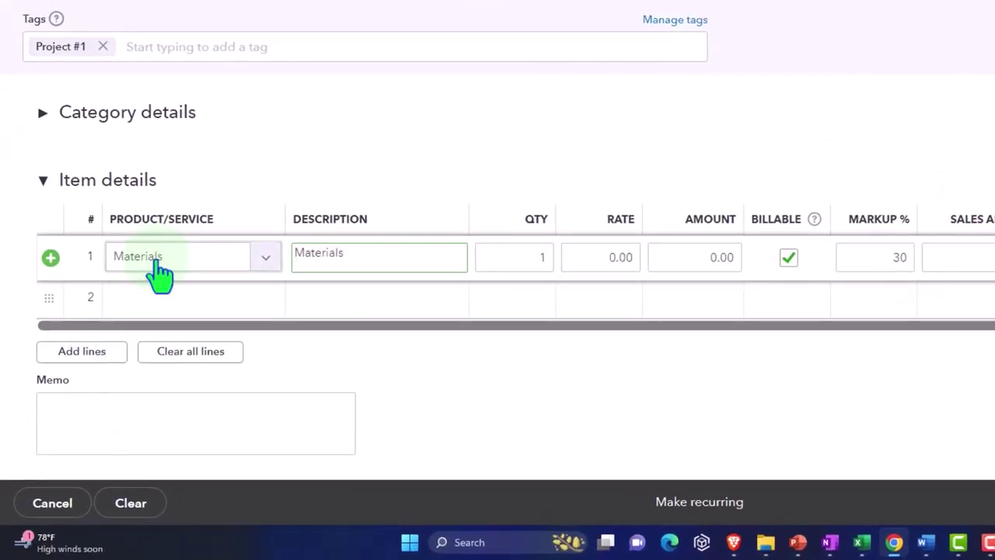
{"action": "key", "text": "Tab"}
{"action": "key", "text": "Tab"}
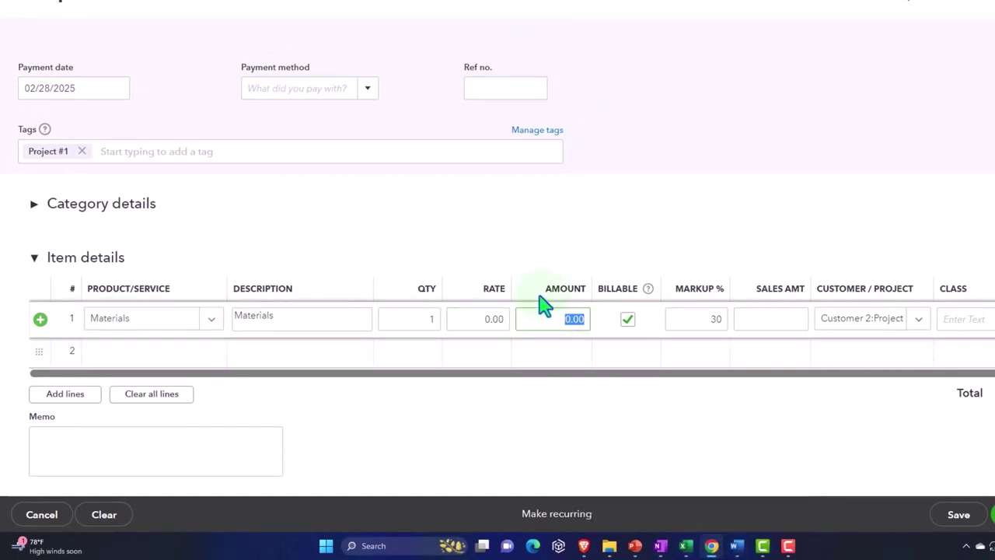
{"action": "type", "text": "7000"}
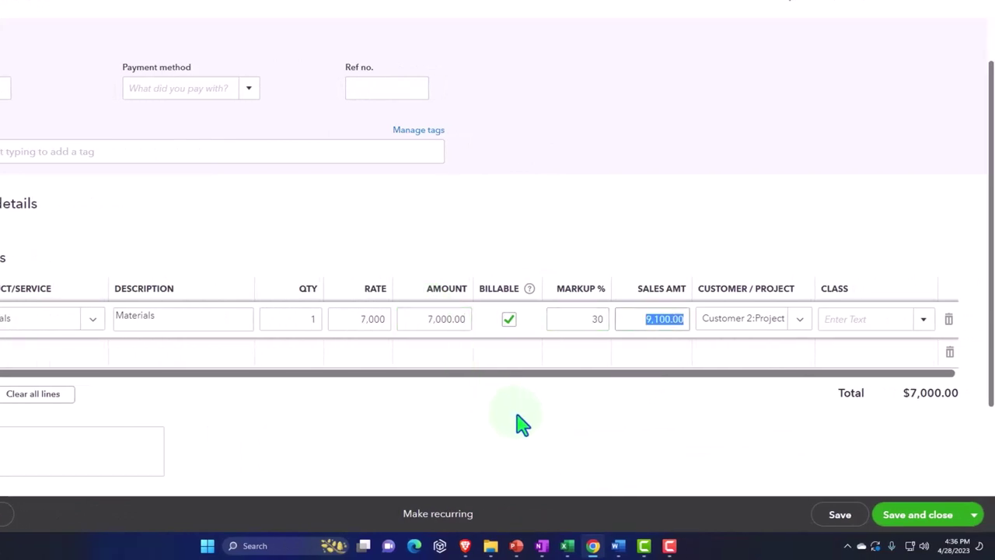
{"action": "key", "text": "Tab"}
{"action": "key", "text": "Tab"}
Step: Assign the class Class 2 - Job 2 to the Materials line and continue to the second item line
{"action": "left_click", "coordinate": [925, 325]}
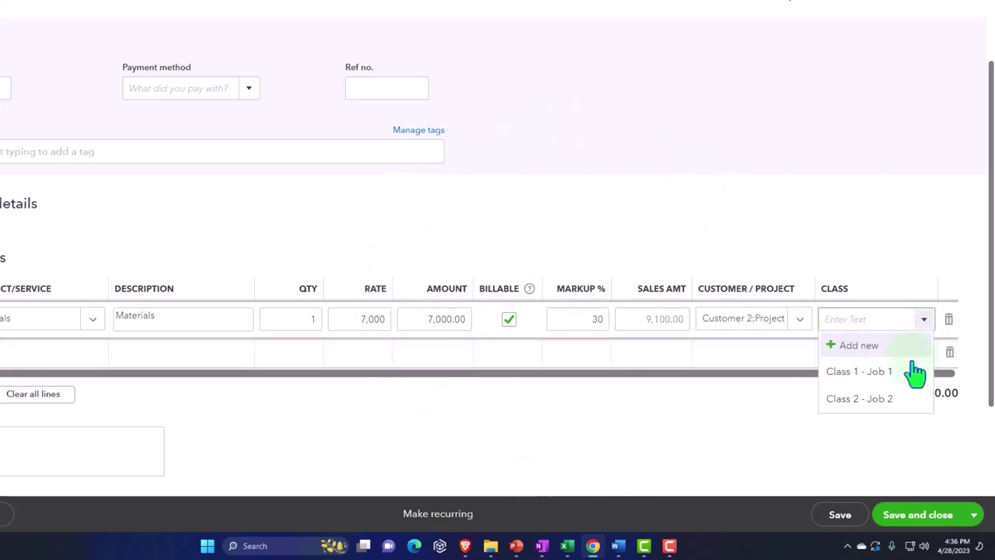
{"action": "left_click", "coordinate": [884, 399]}
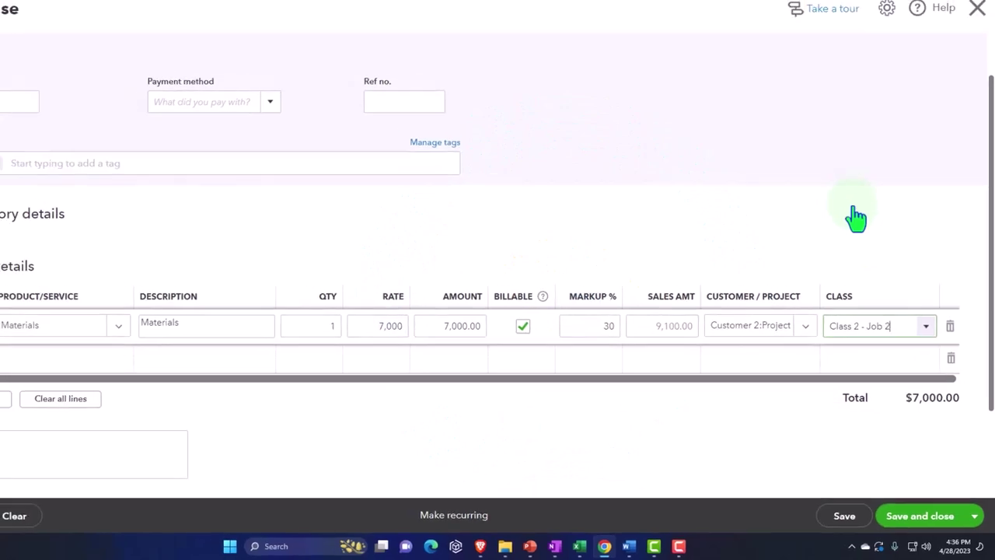
{"action": "key", "text": "Tab"}
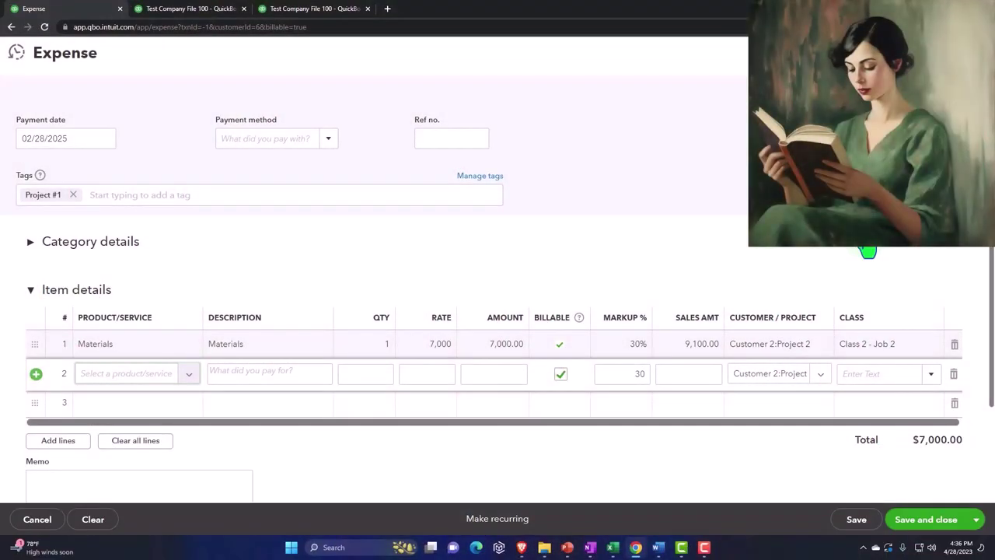
Step: Add a billable Labor item line with an amount of 3,000 and the class Class 2 - Job 2
{"action": "type", "text": "lab"}
{"action": "key", "text": "Down"}
{"action": "key", "text": "Tab"}
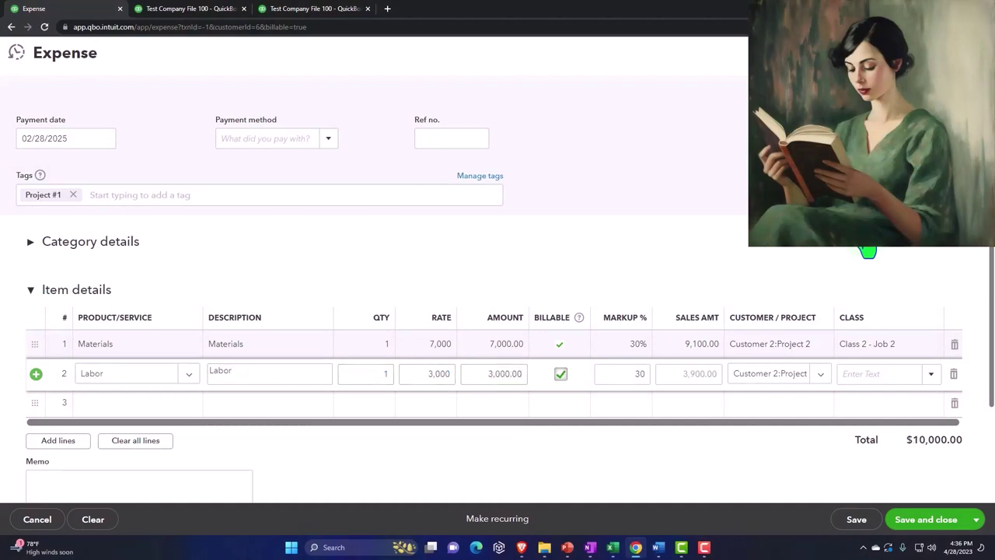
{"action": "key", "text": "Tab"}
{"action": "key", "text": "Tab"}
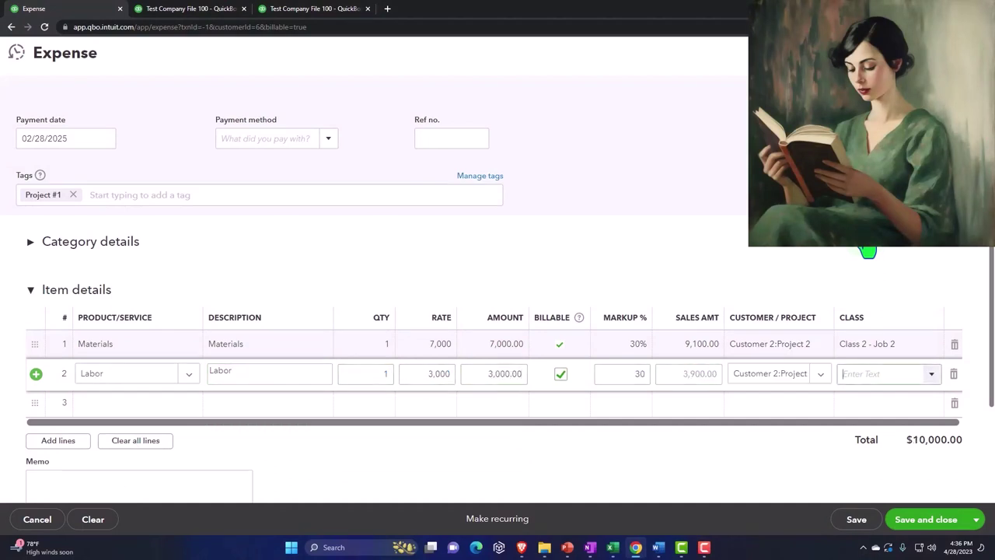
{"action": "type", "text": "cl"}
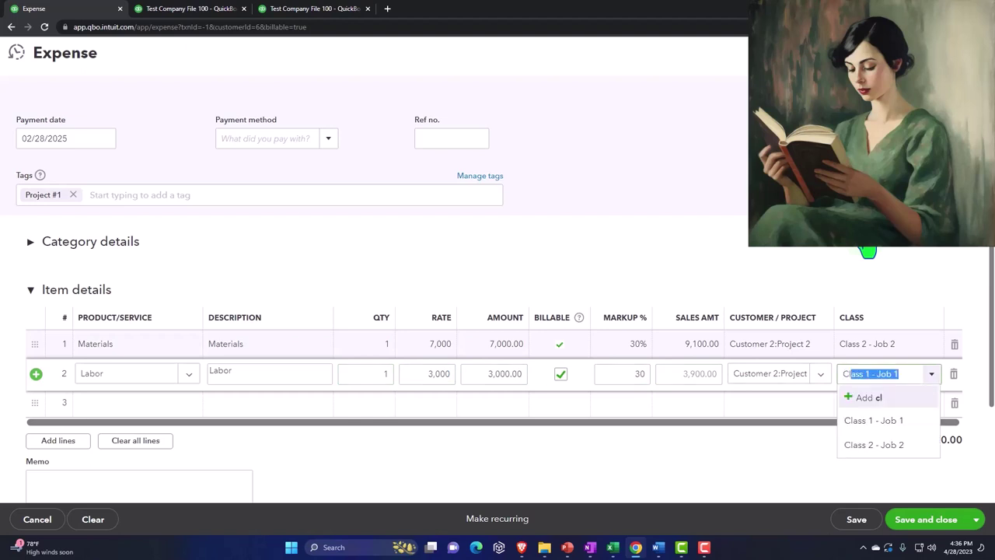
{"action": "left_click", "coordinate": [863, 444]}
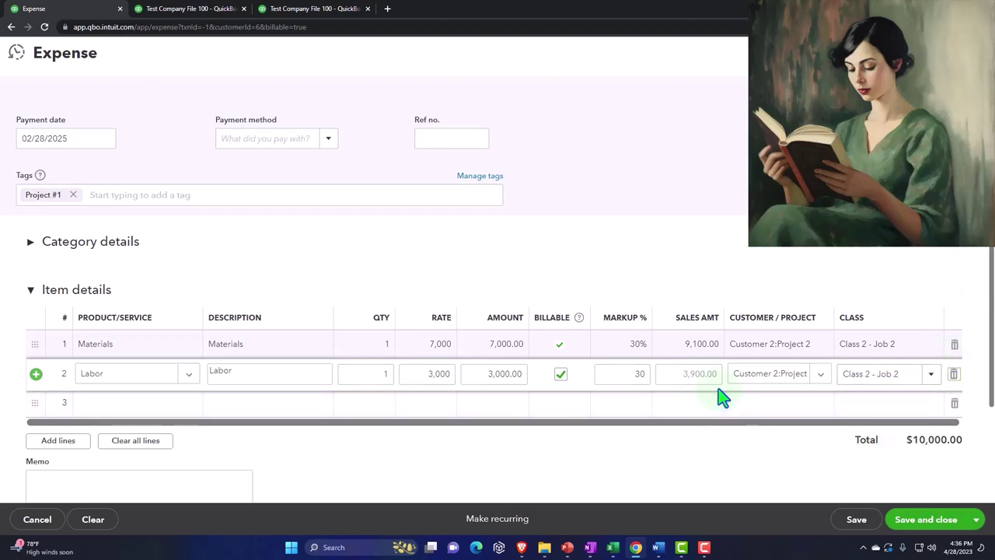
{"action": "left_click", "coordinate": [719, 398]}
Step: Add Overhead as the product/service on the third item line and go to its amount
{"action": "left_click", "coordinate": [189, 406]}
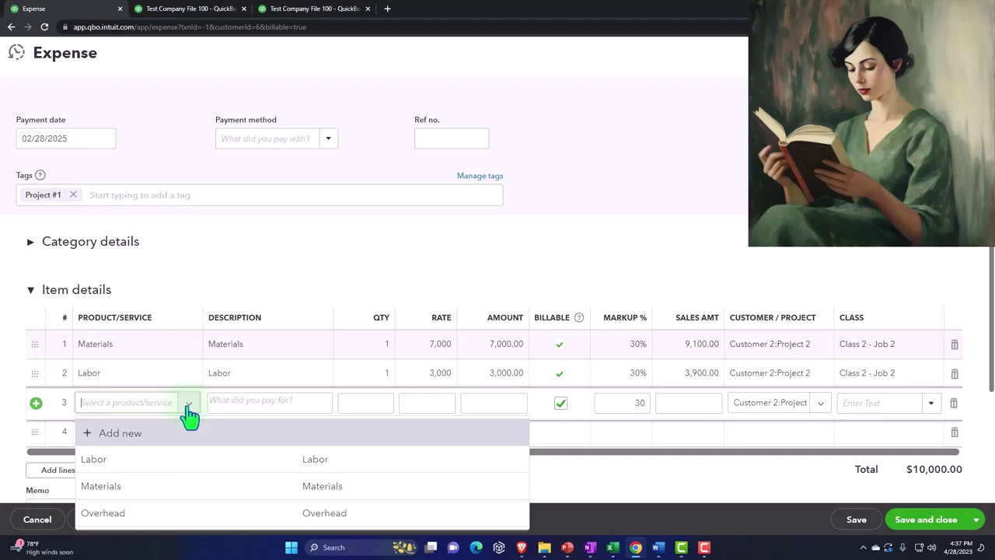
{"action": "left_click", "coordinate": [139, 511]}
{"action": "key", "text": "Tab"}
{"action": "key", "text": "Tab"}
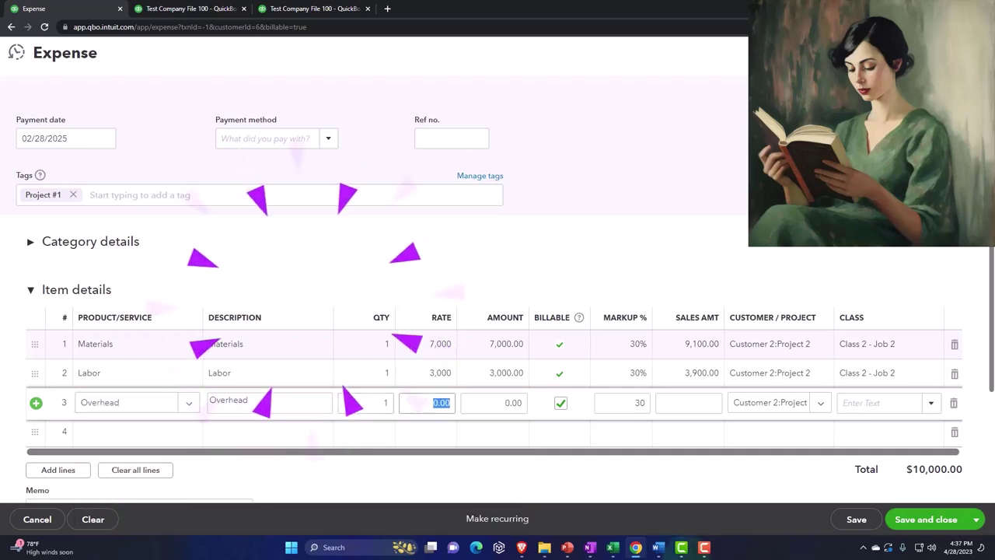
{"action": "key", "text": "Tab"}
Step: Check the Month 2 costs in the Excel worksheet and enter 13,018 as the Overhead line's amount in QuickBooks
{"action": "left_click", "coordinate": [573, 502]}
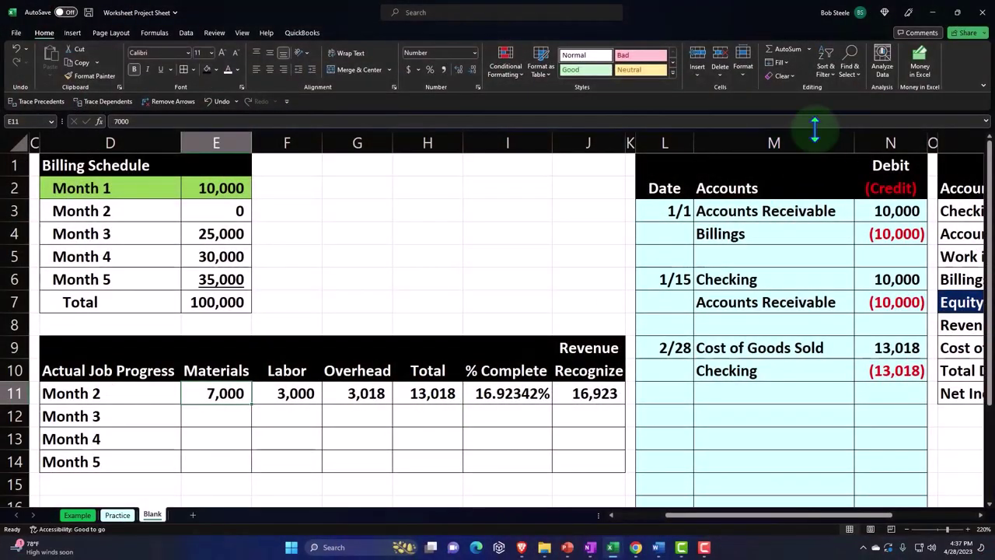
{"action": "left_click", "coordinate": [933, 13]}
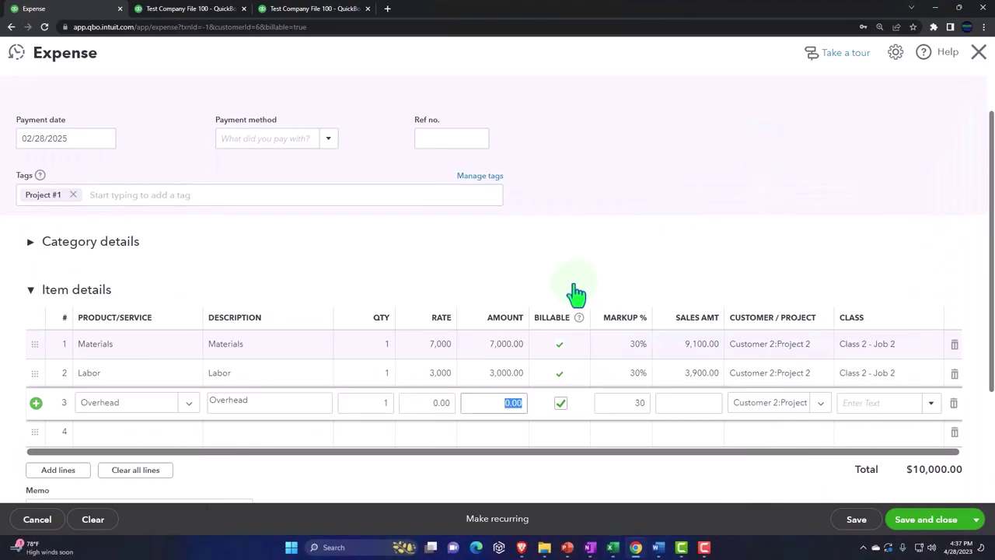
{"action": "type", "text": "13018"}
{"action": "key", "text": "Tab"}
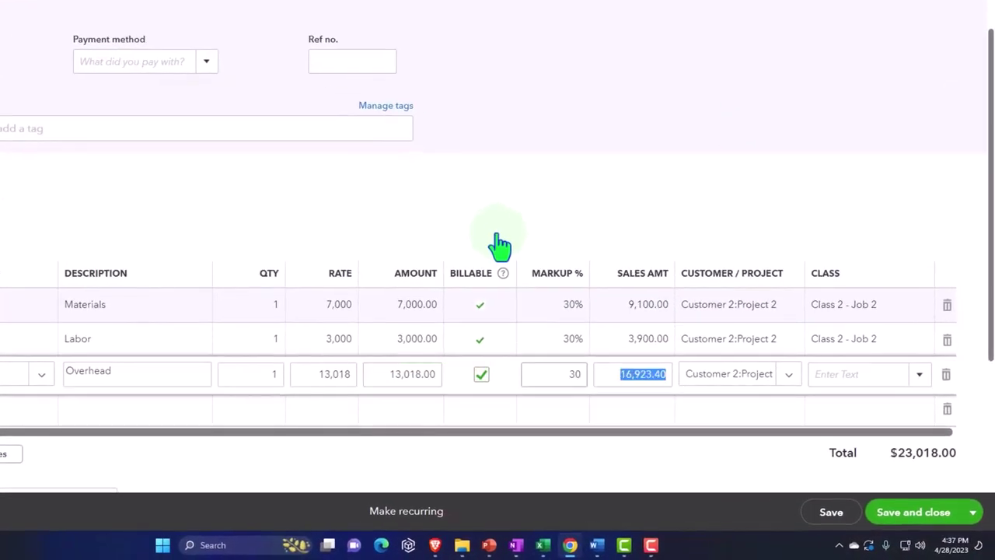
{"action": "key", "text": "Tab"}
{"action": "key", "text": "Tab"}
{"action": "key", "text": "Tab"}
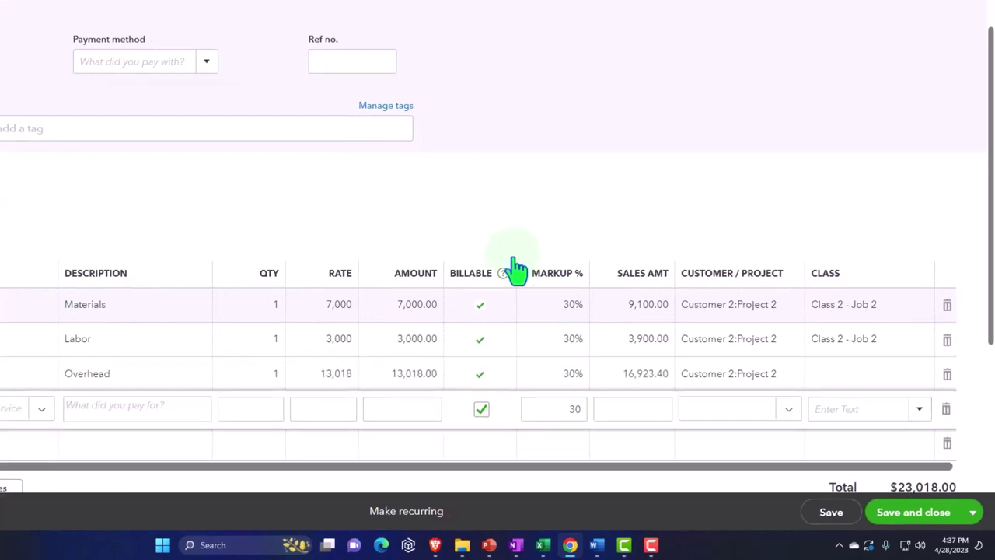
Step: Recheck the Month 2 overhead cost in the Excel worksheet and set the QuickBooks Overhead line's amount to 3,018
{"action": "scroll", "coordinate": [659, 389], "scroll_direction": "down", "scroll_amount": 1}
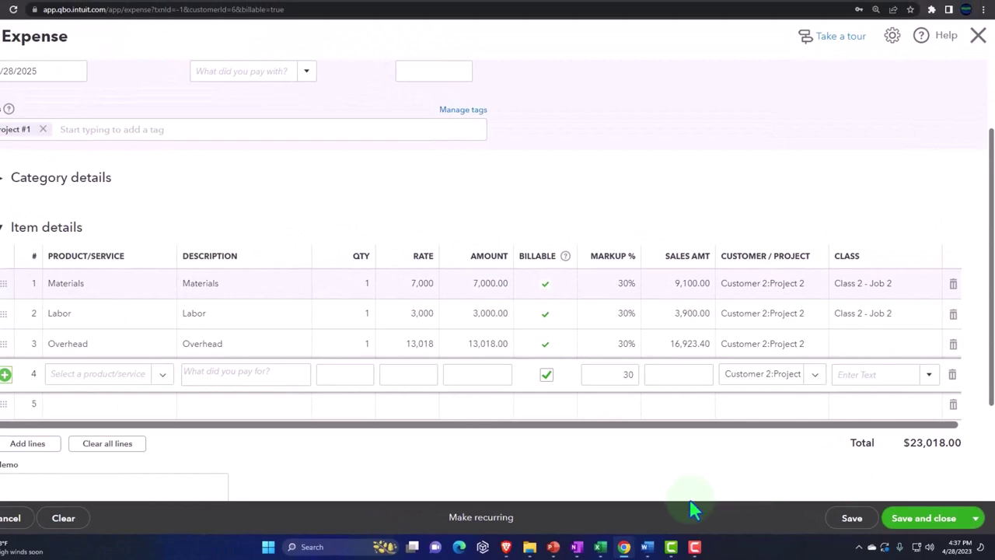
{"action": "mouse_move", "coordinate": [600, 546]}
{"action": "left_click", "coordinate": [575, 504]}
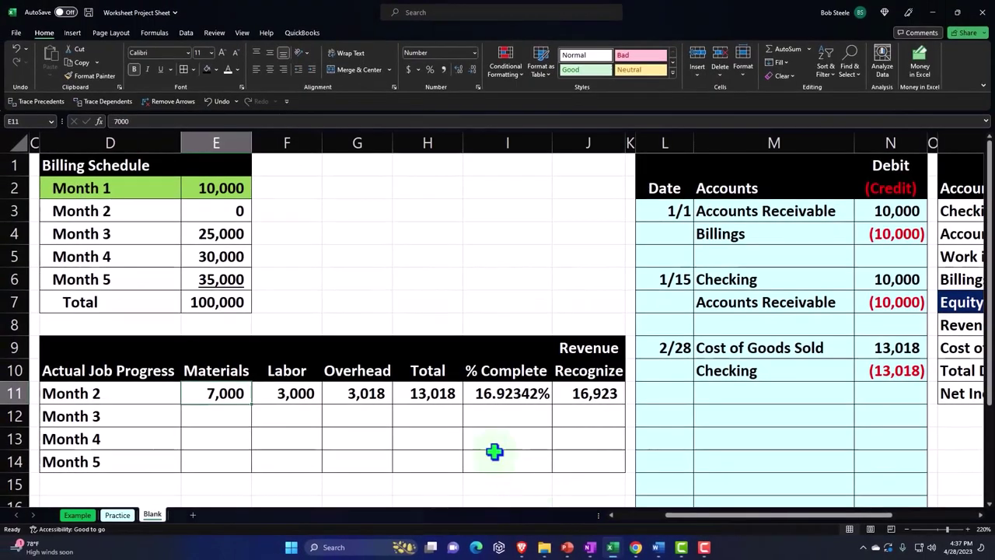
{"action": "left_click", "coordinate": [932, 14]}
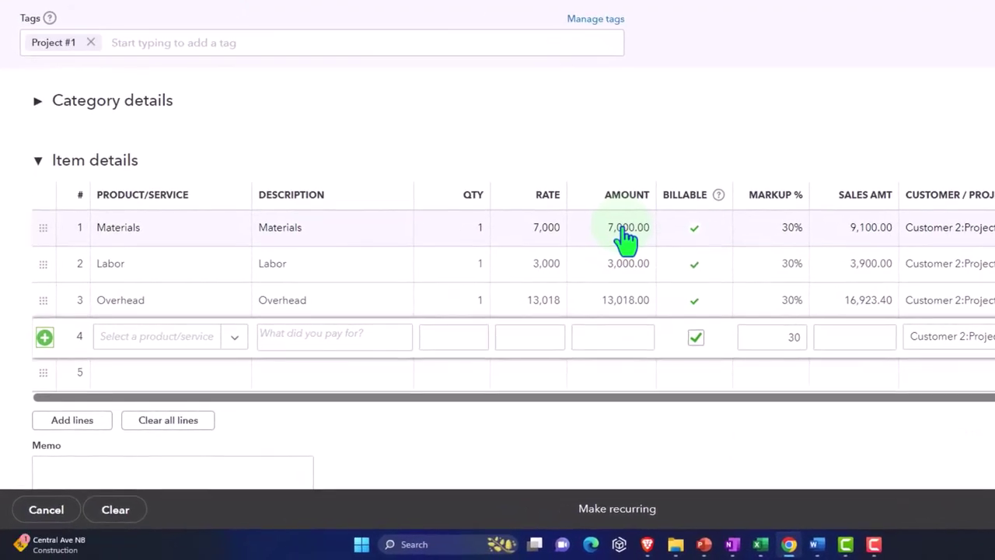
{"action": "left_click", "coordinate": [596, 312]}
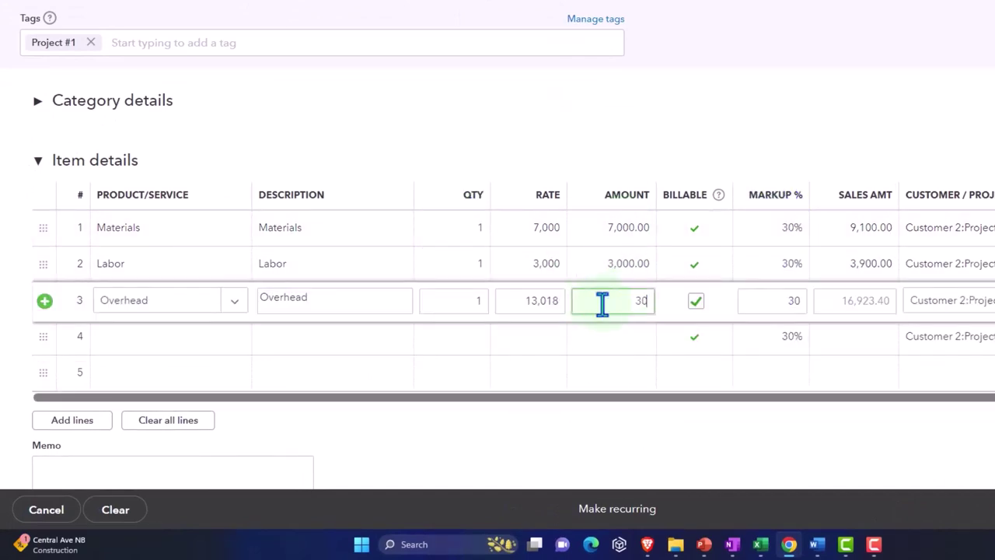
{"action": "type", "text": "3,018"}
{"action": "key", "text": "Tab"}
{"action": "key", "text": "Tab"}
{"action": "key", "text": "Tab"}
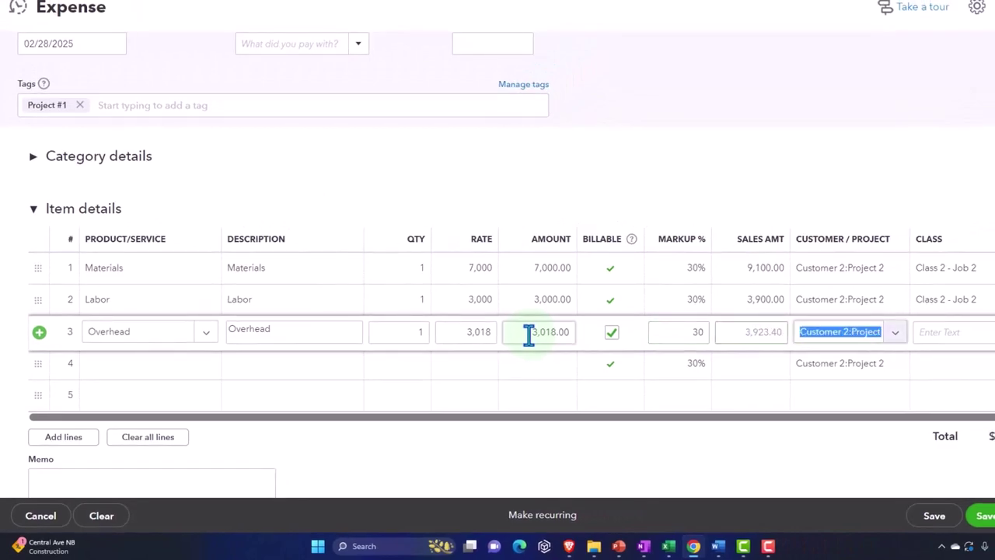
{"action": "left_click", "coordinate": [696, 451]}
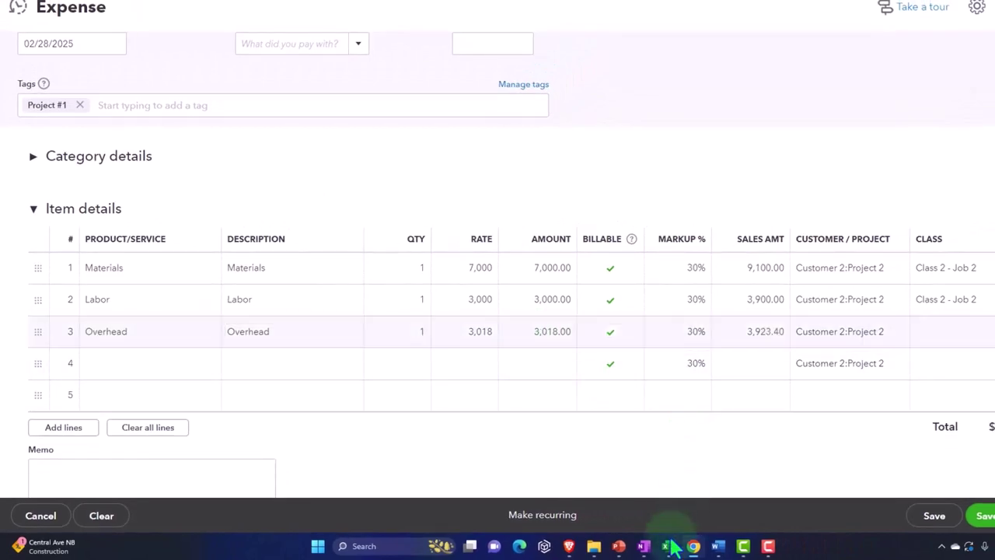
Step: Switch to the Excel worksheet and inspect the Month 2 revenue to recognize in cell J11
{"action": "mouse_move", "coordinate": [670, 547]}
{"action": "left_click", "coordinate": [602, 483]}
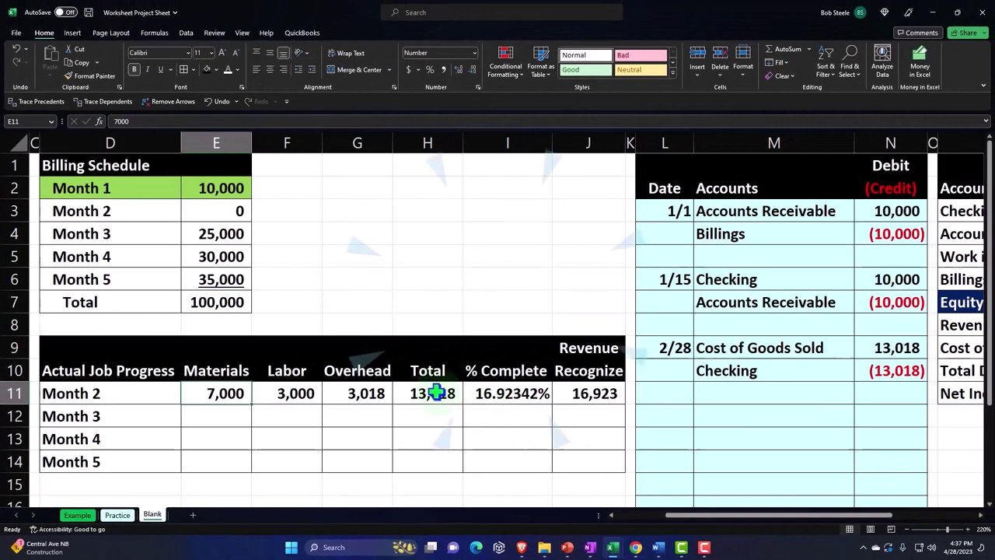
{"action": "left_click", "coordinate": [573, 393]}
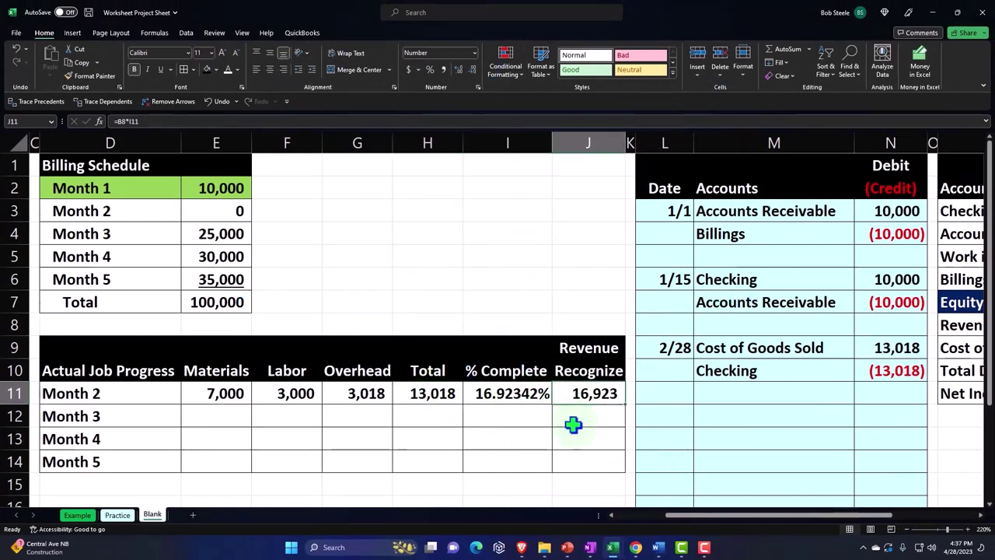
Step: Open Calculator, keep it on top in compact mode, and place it over the QuickBooks expense form
{"action": "left_click", "coordinate": [365, 544]}
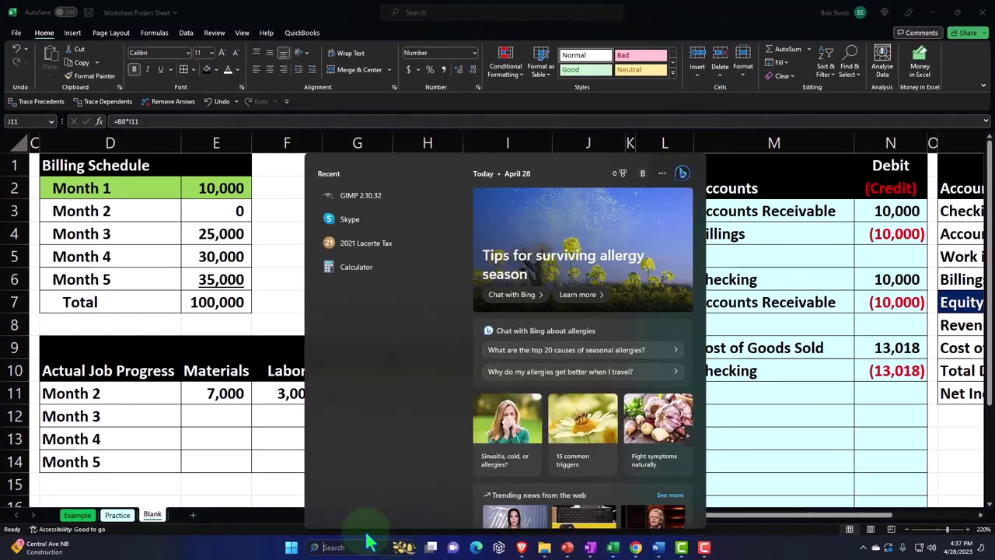
{"action": "left_click", "coordinate": [340, 267]}
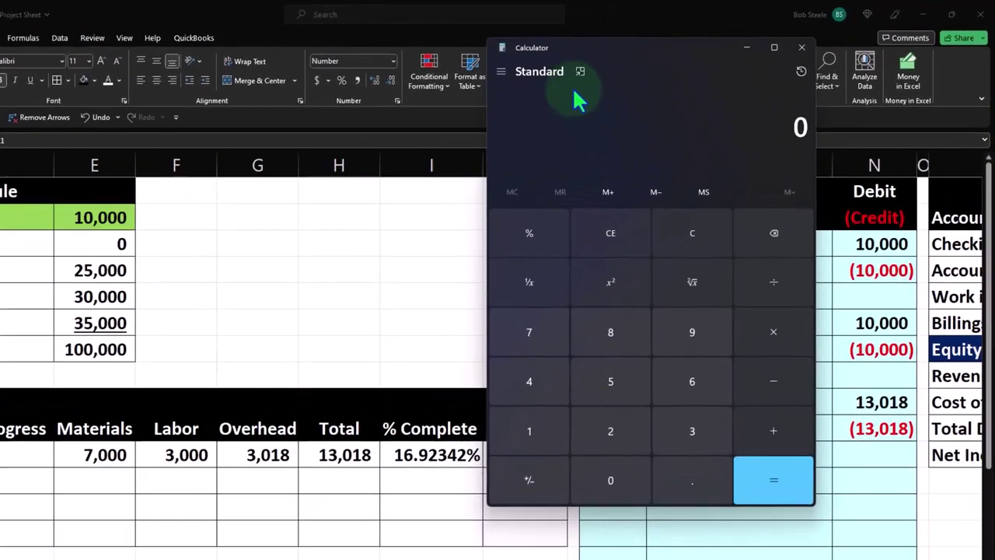
{"action": "left_click", "coordinate": [579, 72]}
{"action": "left_click_drag", "start_coordinate": [766, 34], "coordinate": [769, 174]}
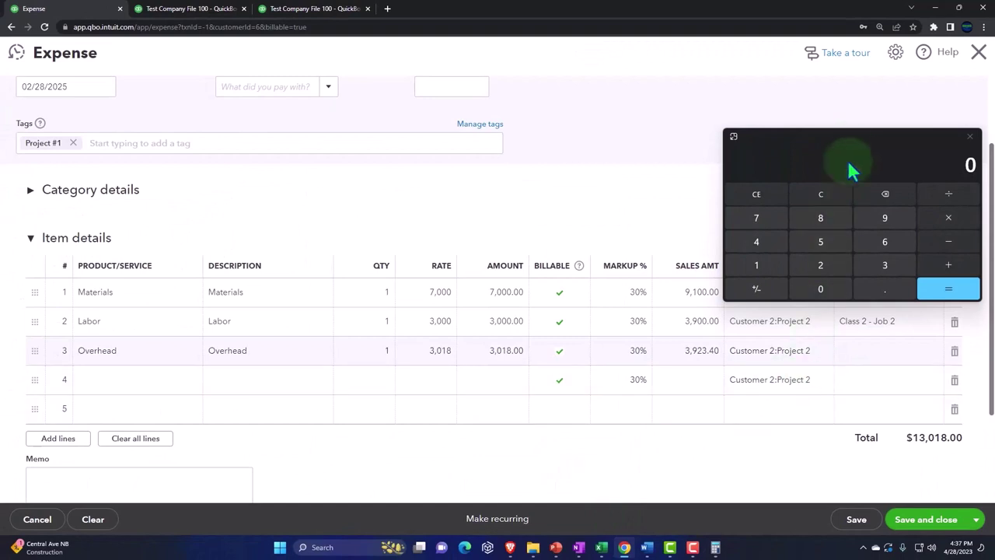
{"action": "left_click_drag", "start_coordinate": [848, 151], "coordinate": [805, 98]}
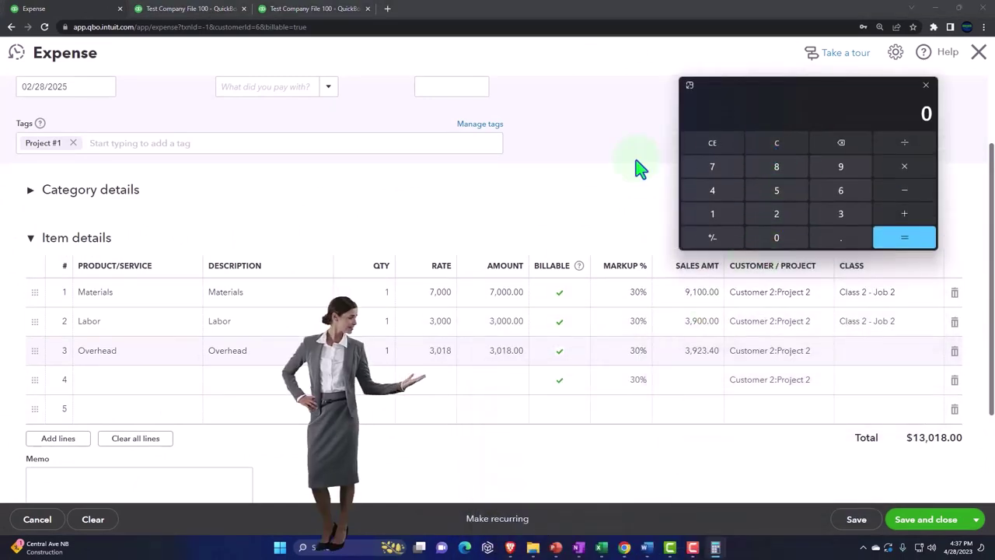
Step: Add up the three lines' sales amounts in Calculator: 9,100 + 3,900 + 3,923.4
{"action": "type", "text": "100"}
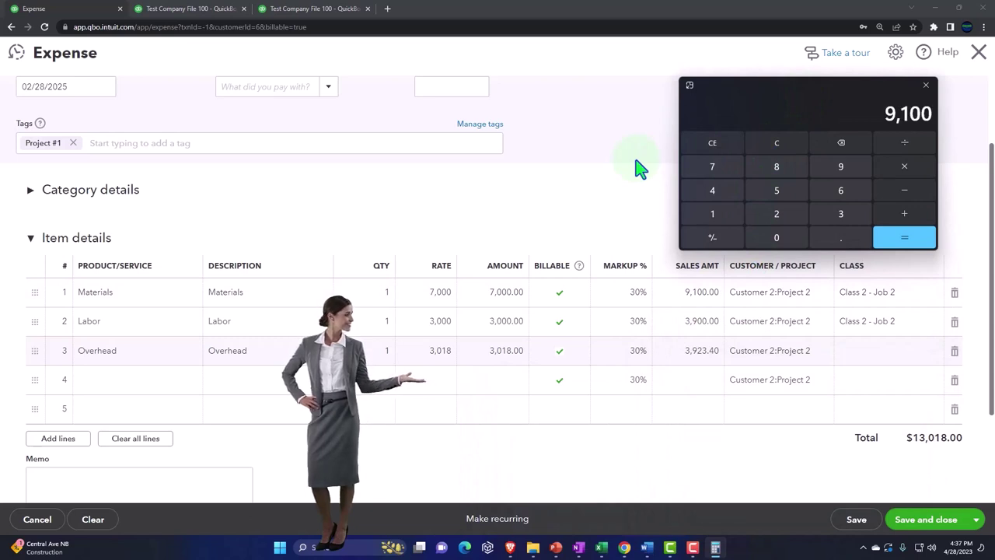
{"action": "type", "text": "0+3923."}
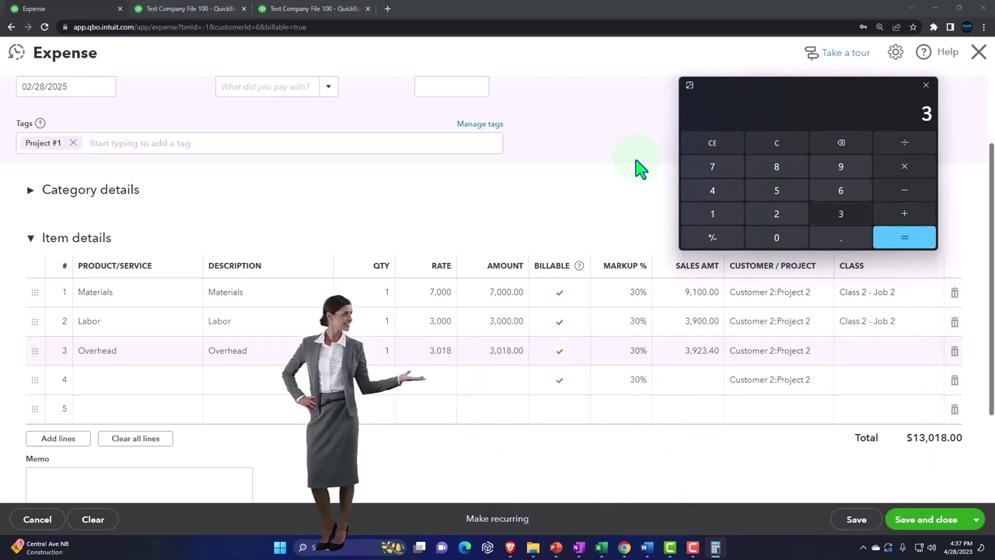
{"action": "type", "text": "4"}
{"action": "key", "text": "Return"}
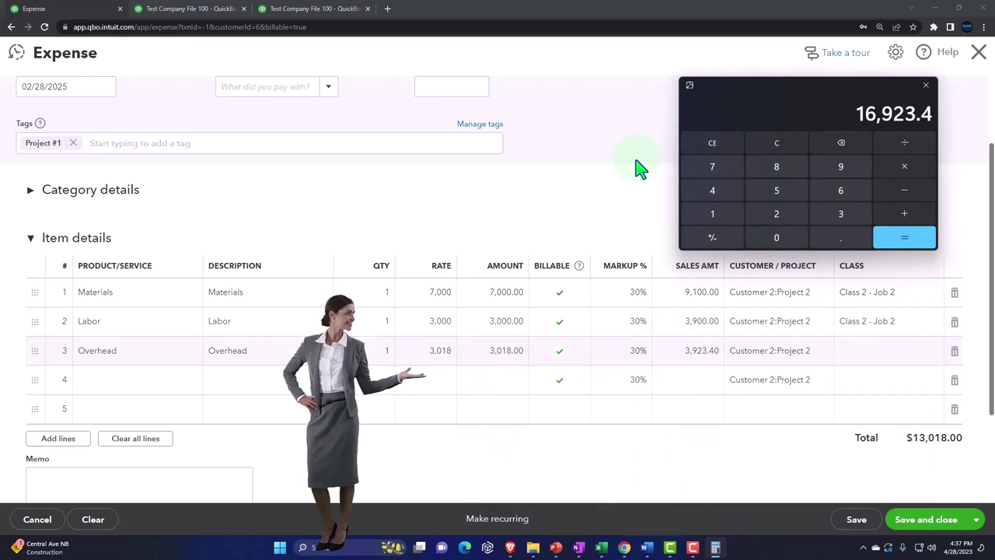
Step: Compare the Calculator total with the Month 2 revenue to recognize in the Excel worksheet, return to the QuickBooks expense and close Calculator
{"action": "mouse_move", "coordinate": [601, 547]}
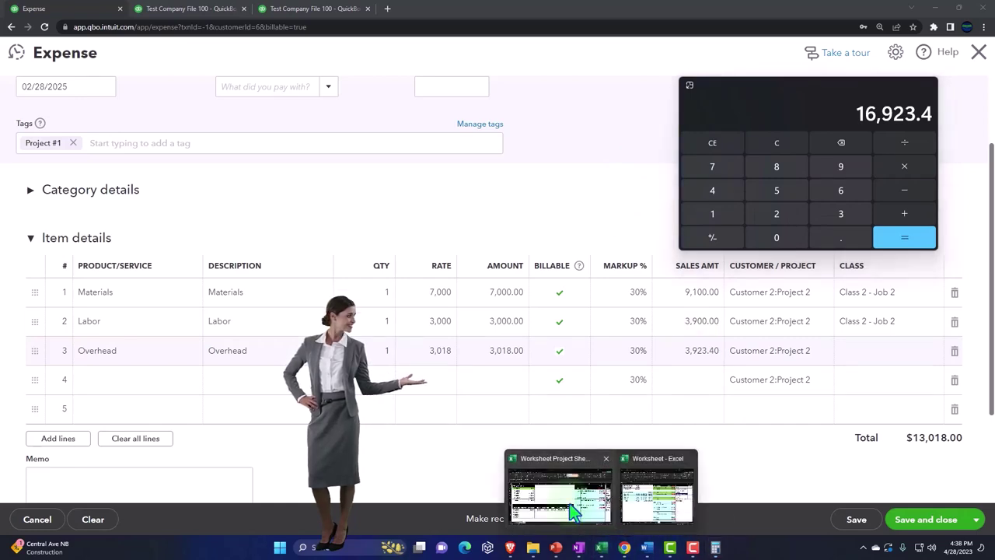
{"action": "left_click", "coordinate": [570, 498]}
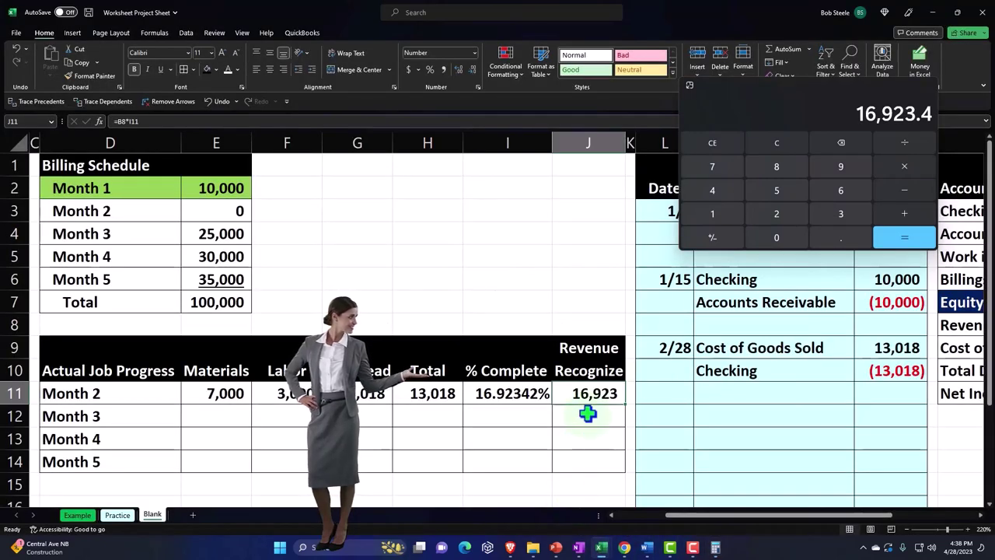
{"action": "left_click", "coordinate": [930, 12]}
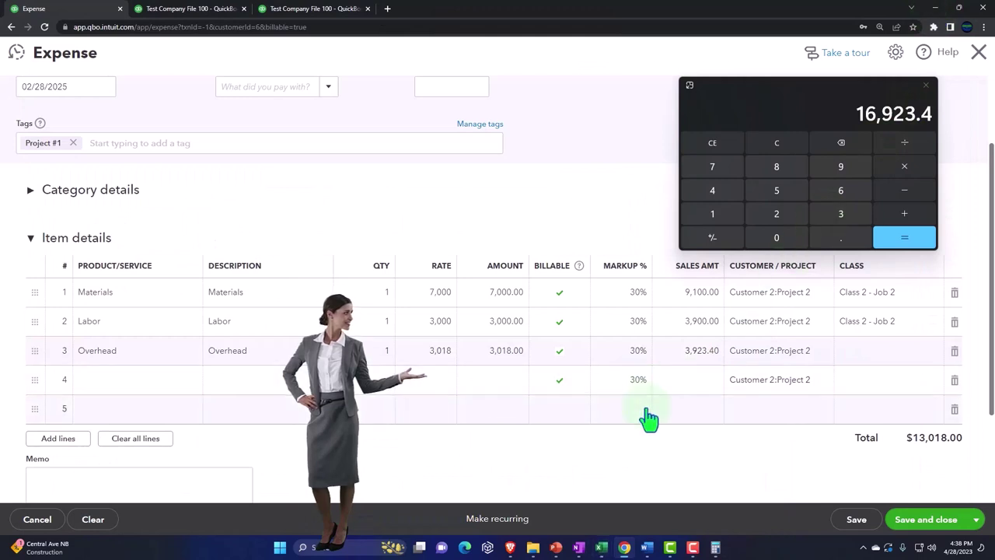
{"action": "left_click", "coordinate": [925, 85]}
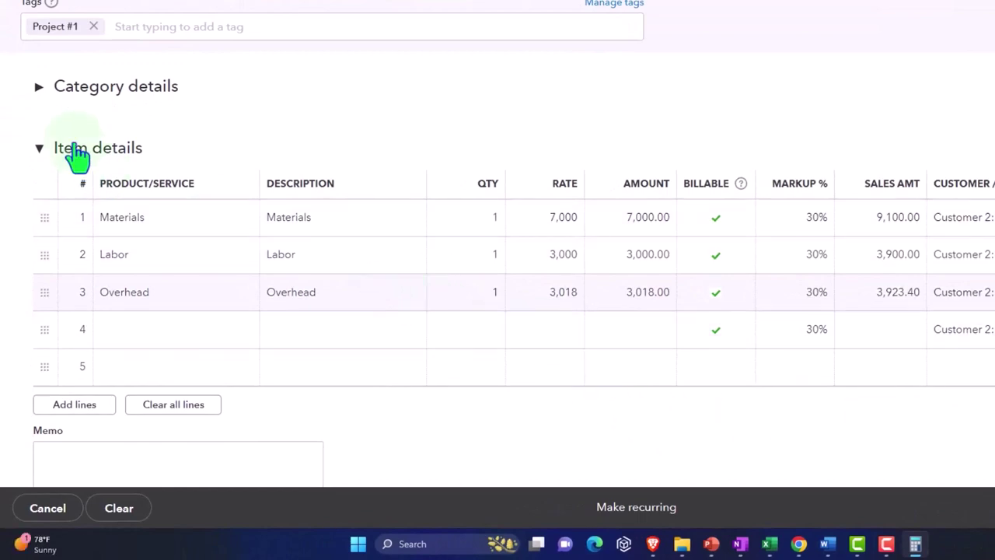
Step: Save and close the Vendor 1 expense for Project 2
{"action": "left_click", "coordinate": [39, 86]}
{"action": "left_click", "coordinate": [39, 87]}
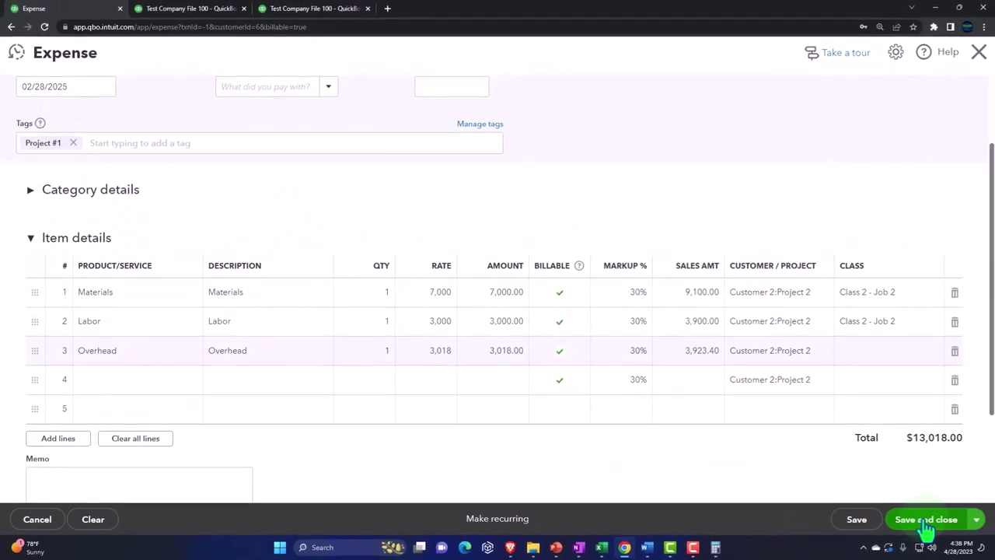
{"action": "left_click", "coordinate": [926, 520]}
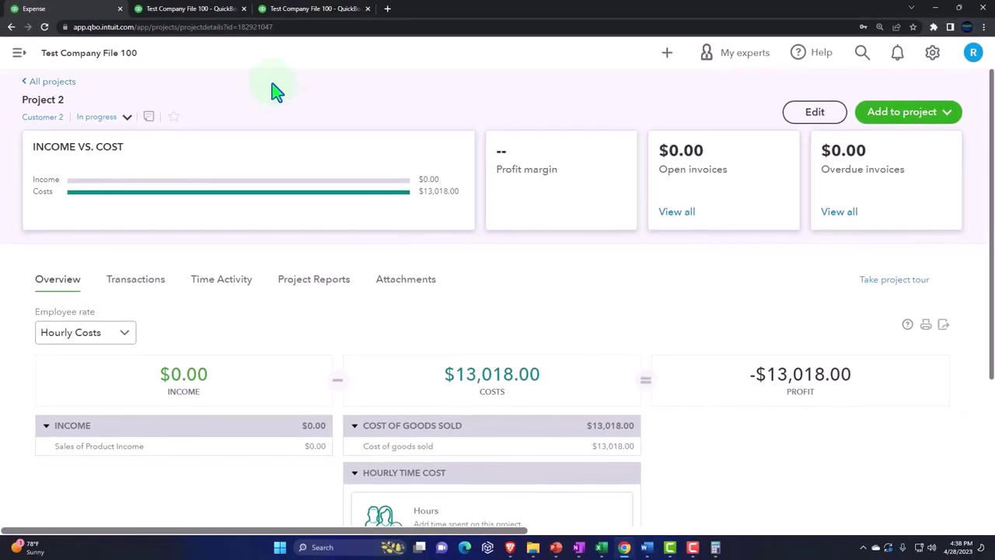
Step: Refresh the Balance Sheet report, inspect the transactions behind the Checking balance, and return to the report summary
{"action": "left_click", "coordinate": [193, 11]}
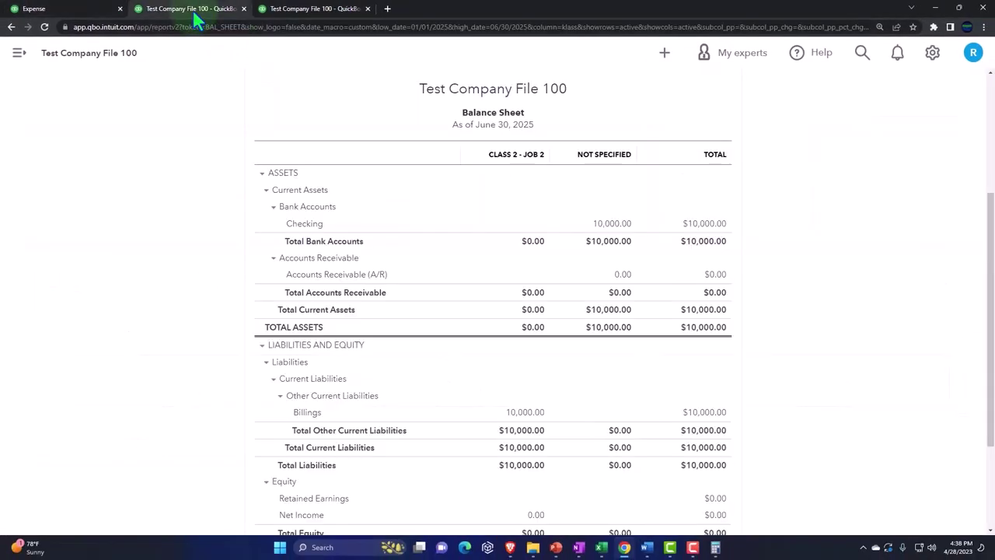
{"action": "scroll", "coordinate": [175, 196], "scroll_direction": "up", "scroll_amount": 3}
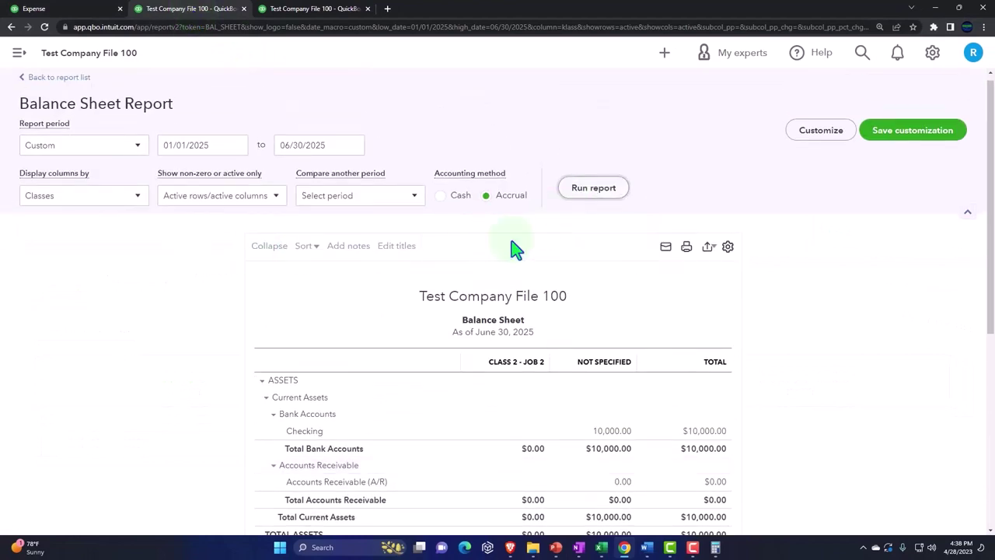
{"action": "scroll", "coordinate": [501, 265], "scroll_direction": "down", "scroll_amount": 2}
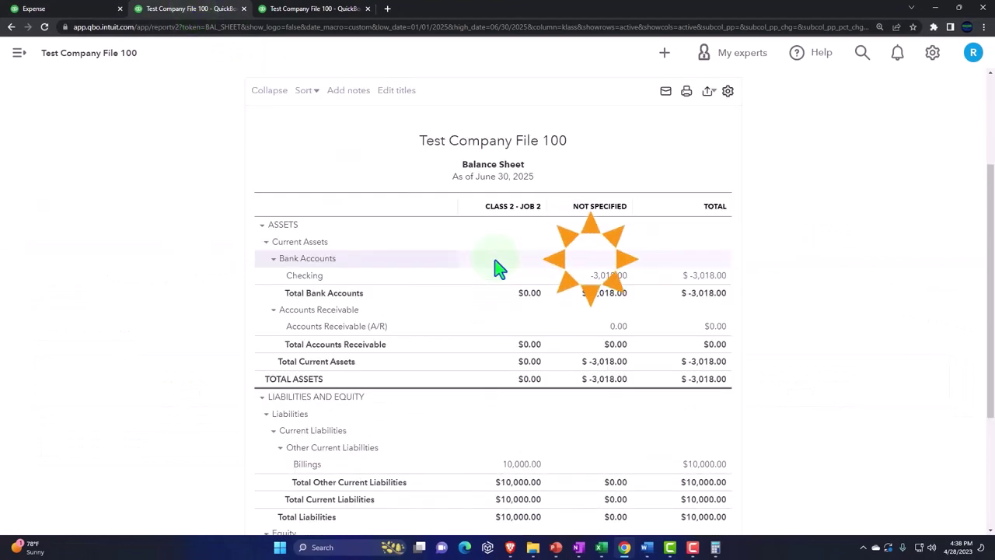
{"action": "left_click", "coordinate": [611, 279]}
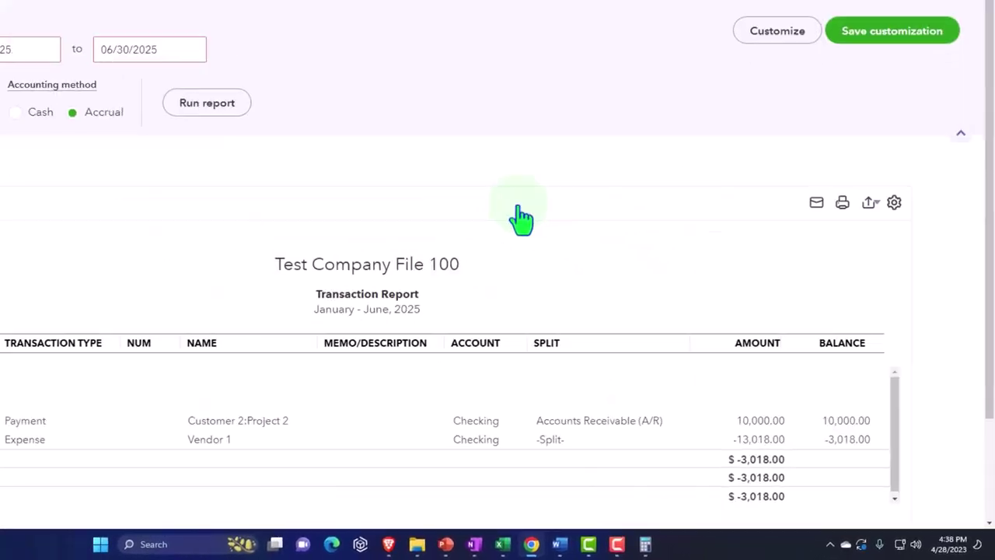
{"action": "scroll", "coordinate": [513, 214], "scroll_direction": "down", "scroll_amount": 2}
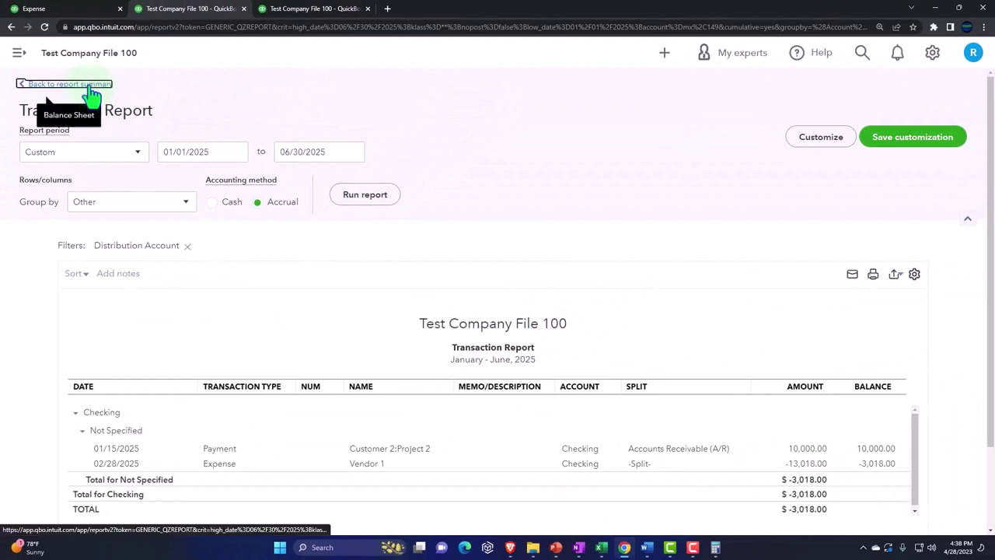
{"action": "left_click", "coordinate": [87, 87]}
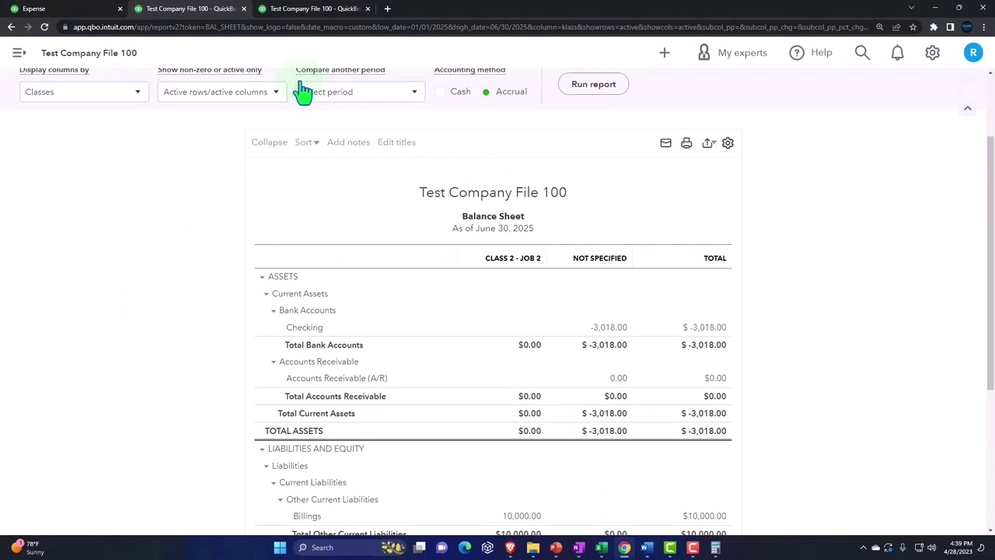
Step: Rerun the Profit and Loss report, examine February's cost of goods sold and income, and compare them with the Excel project worksheet
{"action": "left_click", "coordinate": [317, 11]}
{"action": "left_click", "coordinate": [594, 129]}
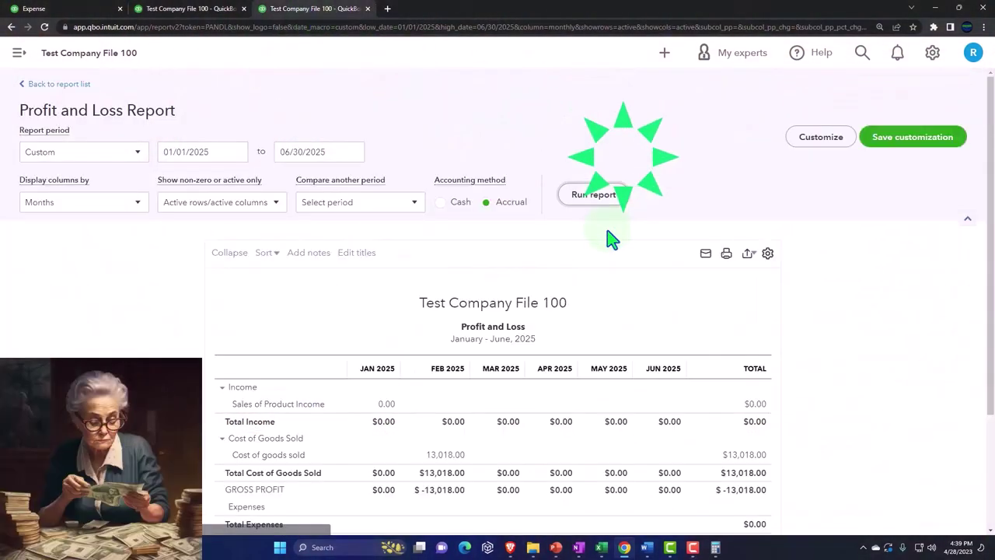
{"action": "scroll", "coordinate": [606, 233], "scroll_direction": "down", "scroll_amount": 2}
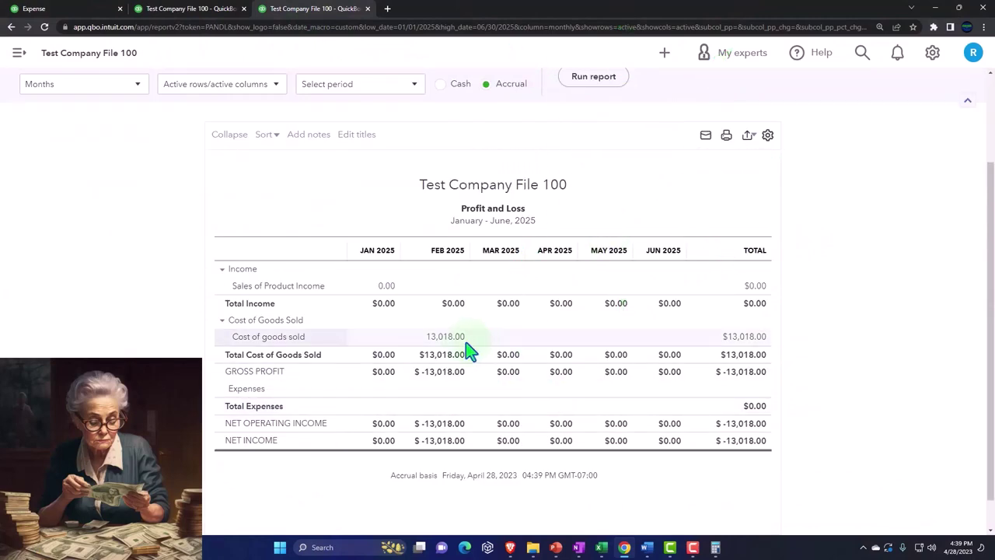
{"action": "left_click", "coordinate": [469, 351]}
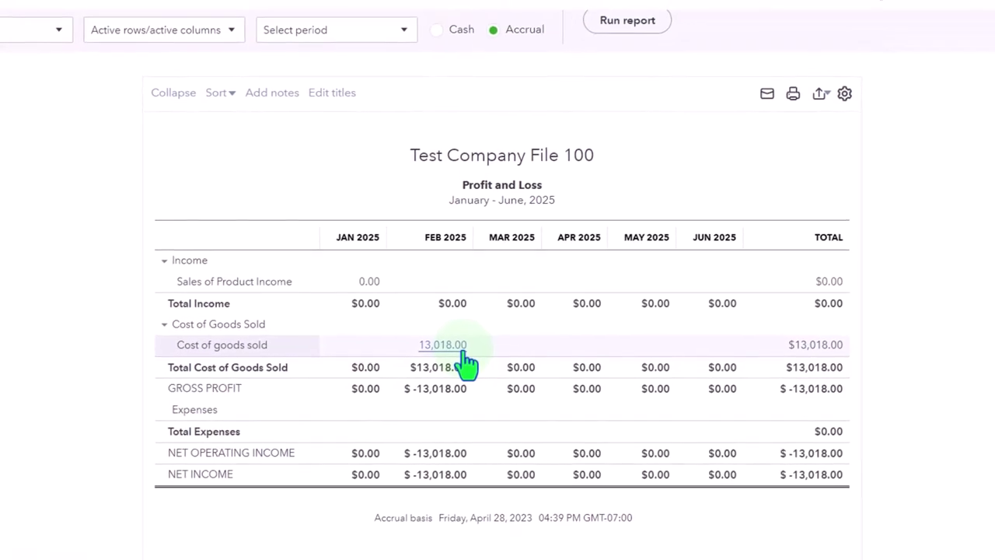
{"action": "left_click", "coordinate": [492, 289]}
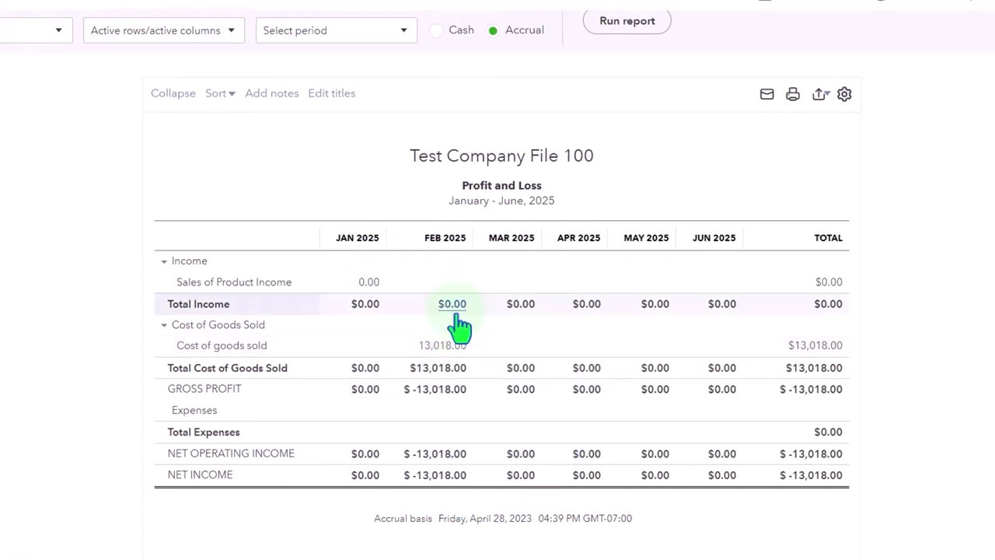
{"action": "mouse_move", "coordinate": [601, 547]}
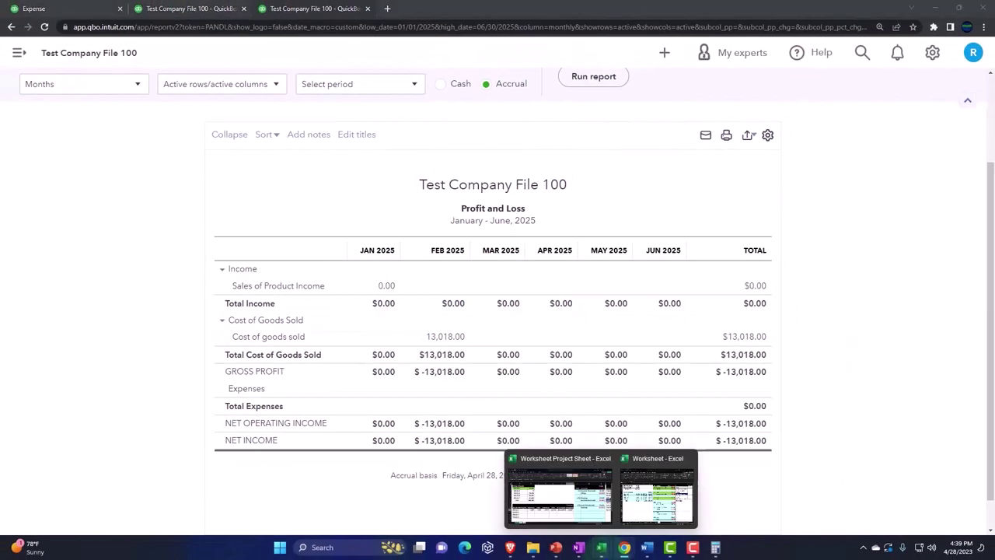
{"action": "left_click", "coordinate": [585, 502]}
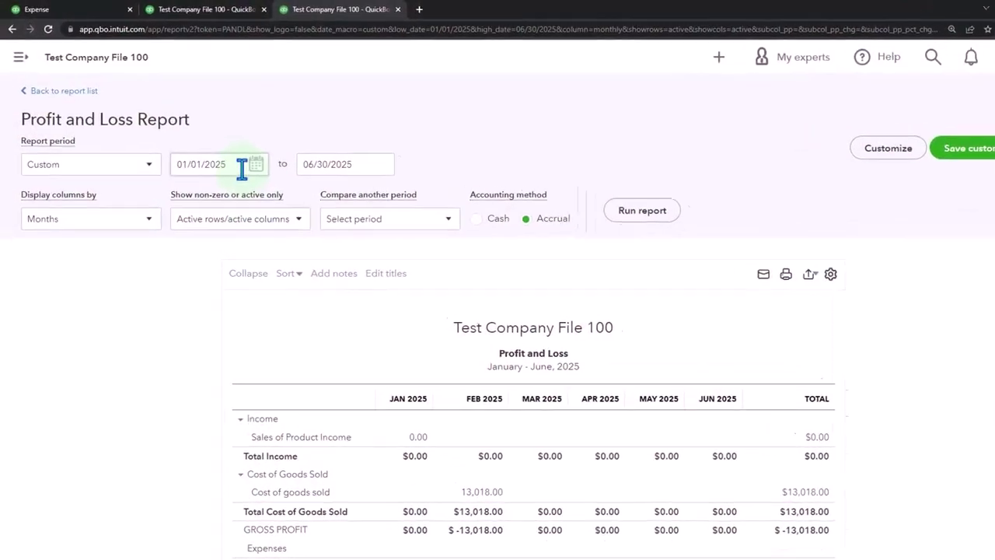
Step: Run the Profit and Loss report for 01/01/2025 to 12/31/2025 with columns displayed by Classes
{"action": "left_click_drag", "start_coordinate": [220, 152], "coordinate": [161, 158]}
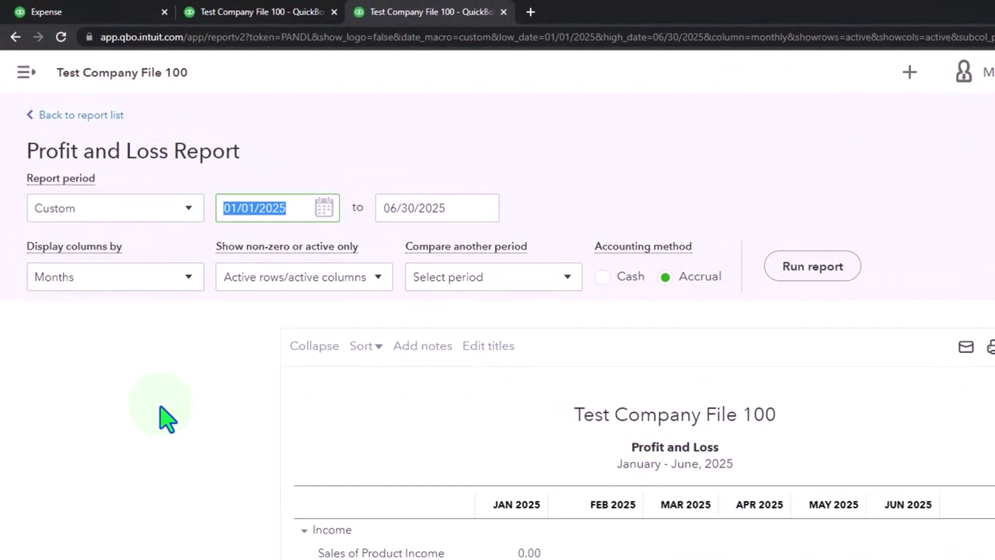
{"action": "key", "text": "Tab"}
{"action": "type", "text": "123125"}
{"action": "left_click", "coordinate": [188, 280]}
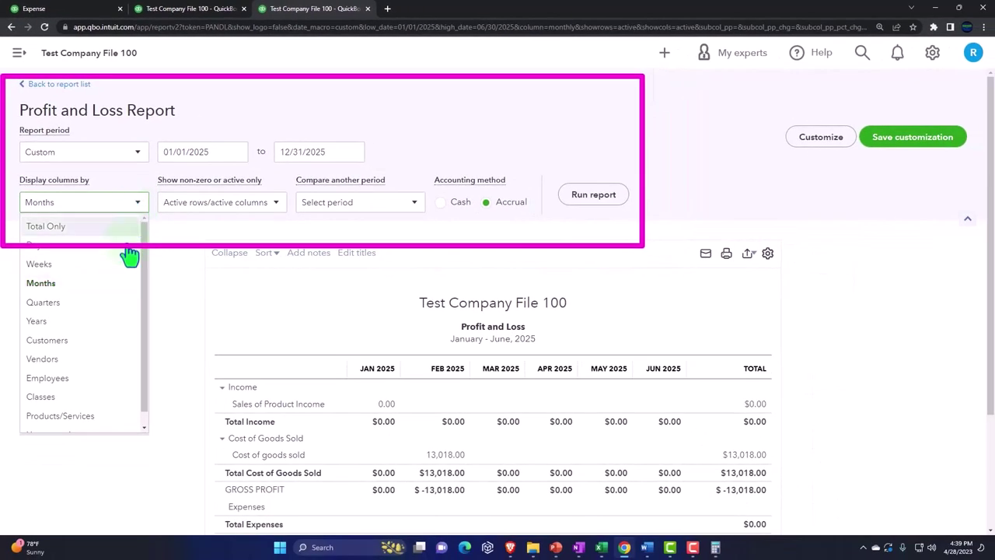
{"action": "left_click", "coordinate": [76, 396]}
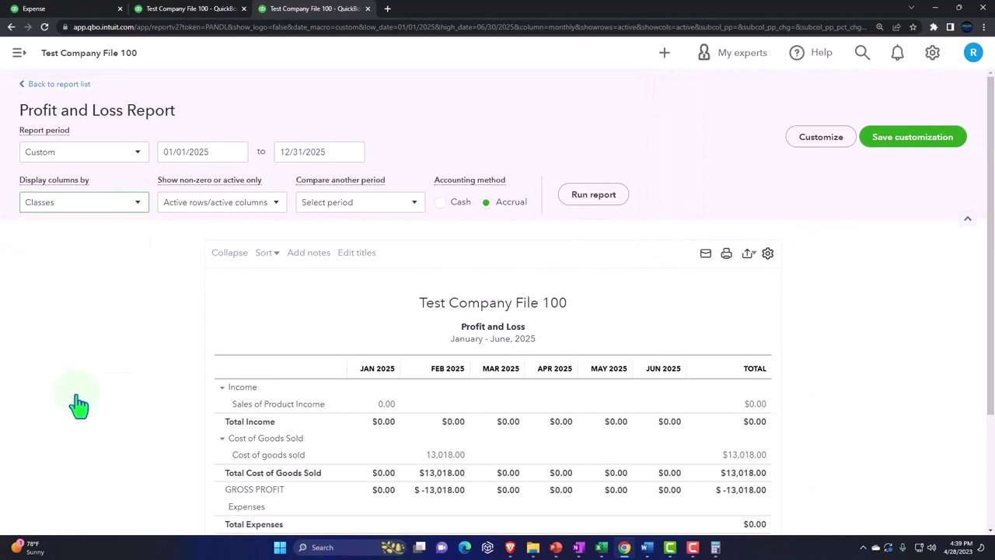
{"action": "left_click", "coordinate": [595, 203]}
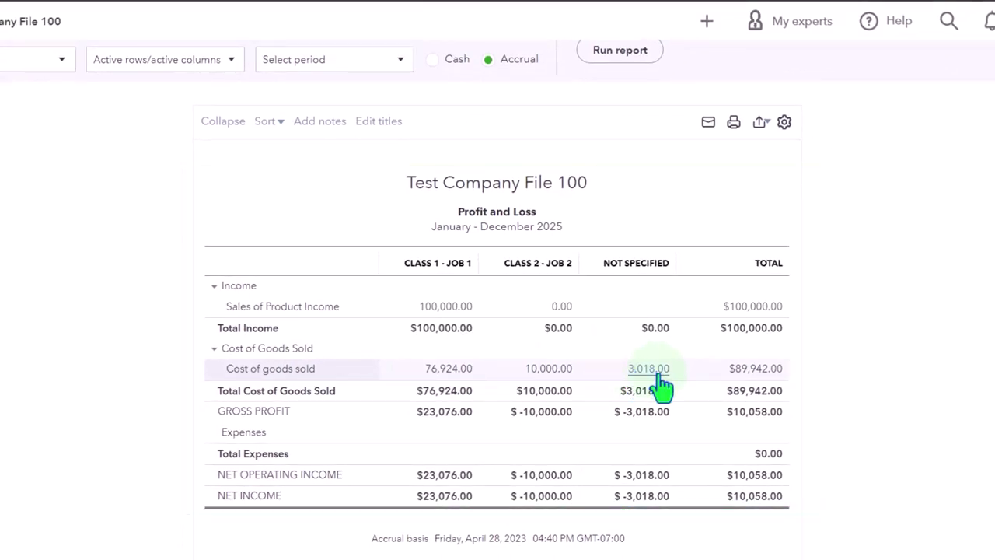
Step: Open the expense behind the Not Specified cost of goods sold, assign Class 2 - Job 2 to its Overhead line, and save it
{"action": "left_click", "coordinate": [658, 375]}
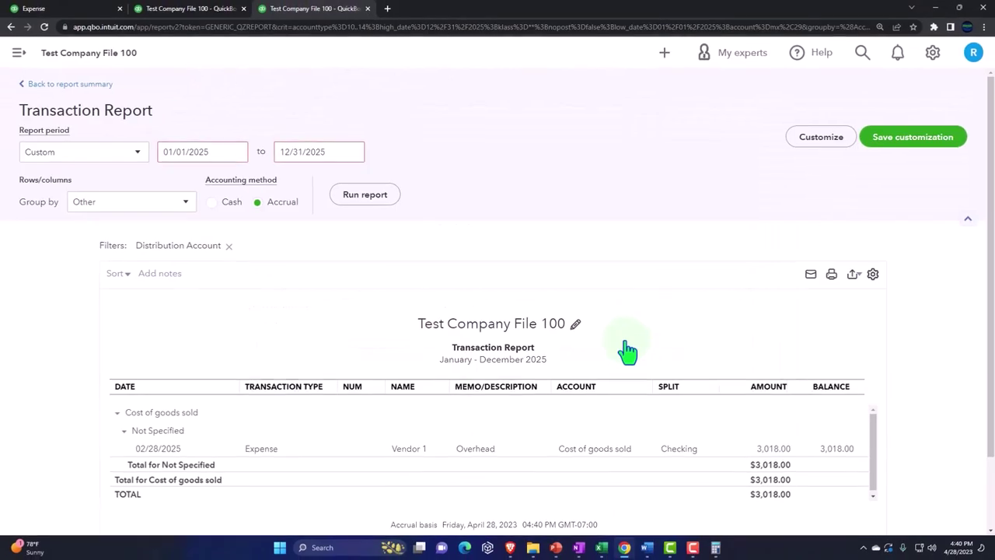
{"action": "left_click", "coordinate": [774, 402]}
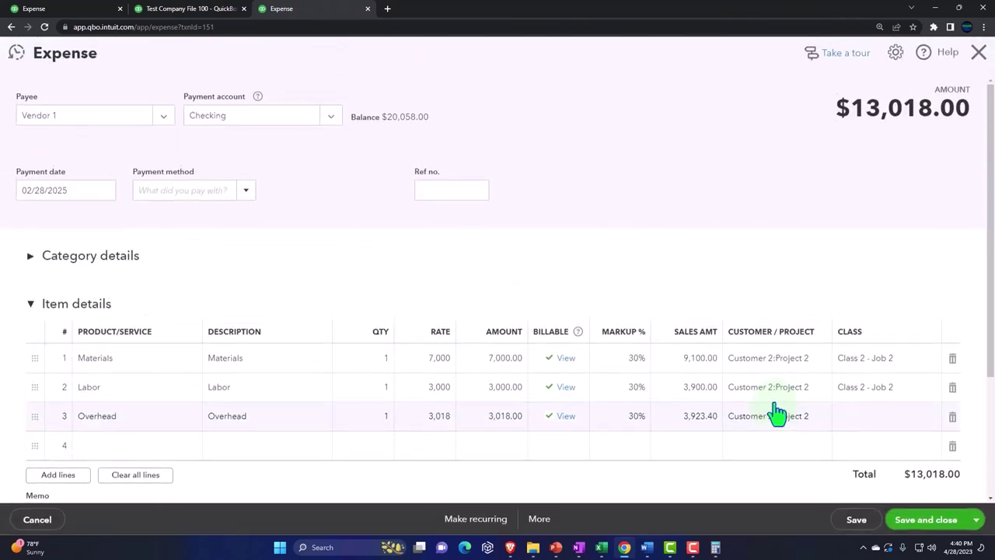
{"action": "scroll", "coordinate": [755, 413], "scroll_direction": "down", "scroll_amount": 2}
{"action": "left_click", "coordinate": [858, 358]}
{"action": "type", "text": "cl"}
{"action": "key", "text": "Down"}
{"action": "key", "text": "Down"}
{"action": "key", "text": "Return"}
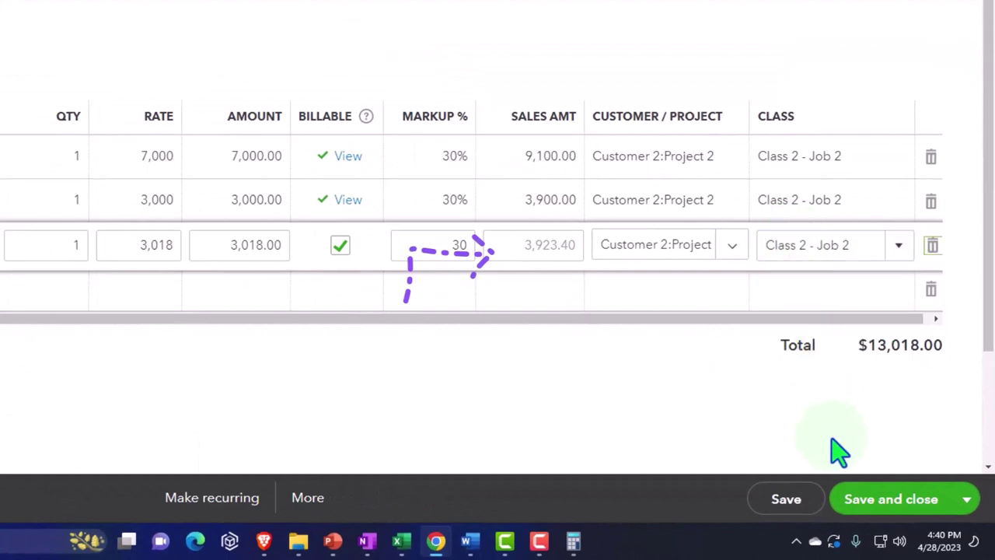
{"action": "left_click", "coordinate": [862, 503]}
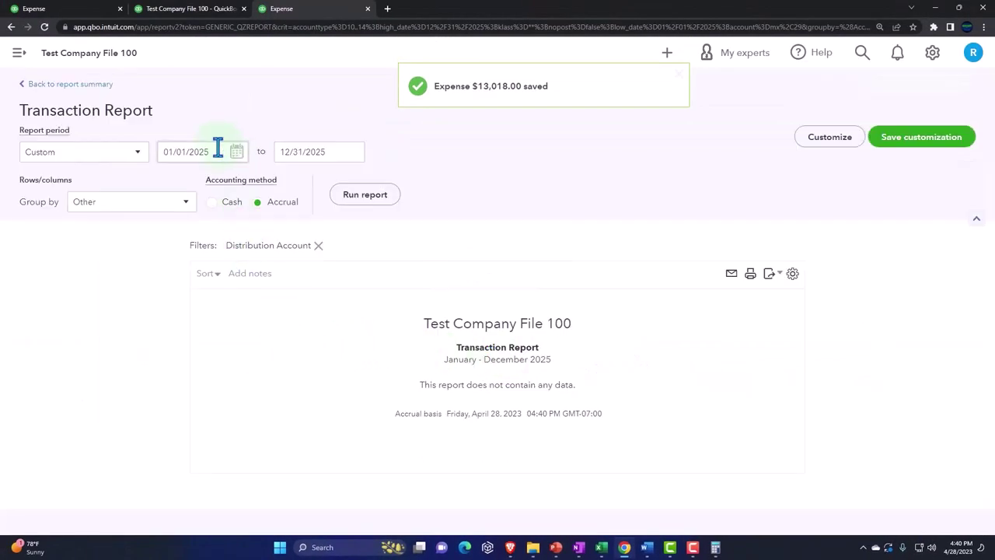
Step: Return to the Profit and Loss report by class, rerun it, and examine the Class 2 - Job 2 column
{"action": "left_click", "coordinate": [71, 85]}
{"action": "scroll", "coordinate": [218, 381], "scroll_direction": "down", "scroll_amount": 2}
{"action": "scroll", "coordinate": [560, 222], "scroll_direction": "up", "scroll_amount": 2}
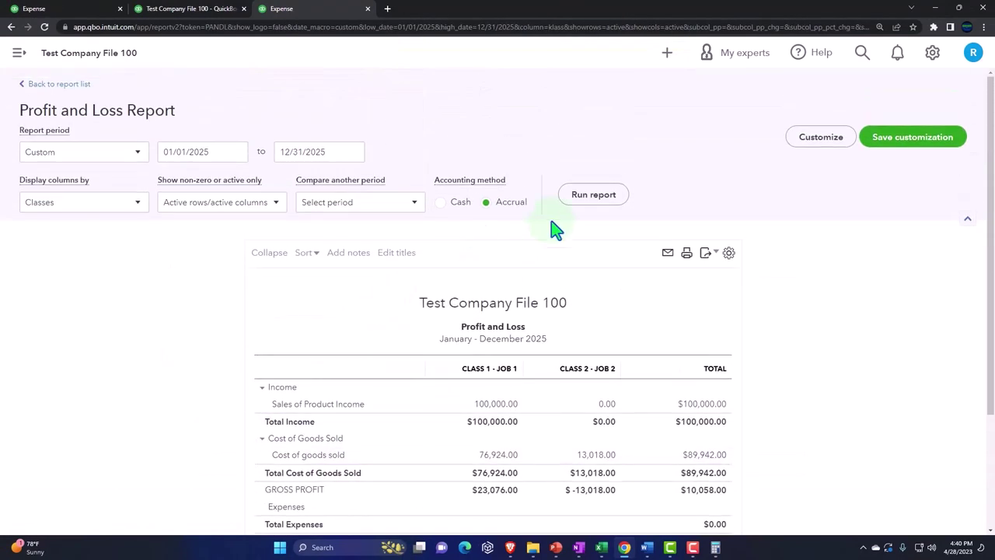
{"action": "left_click", "coordinate": [591, 194]}
{"action": "scroll", "coordinate": [671, 296], "scroll_direction": "down", "scroll_amount": 2}
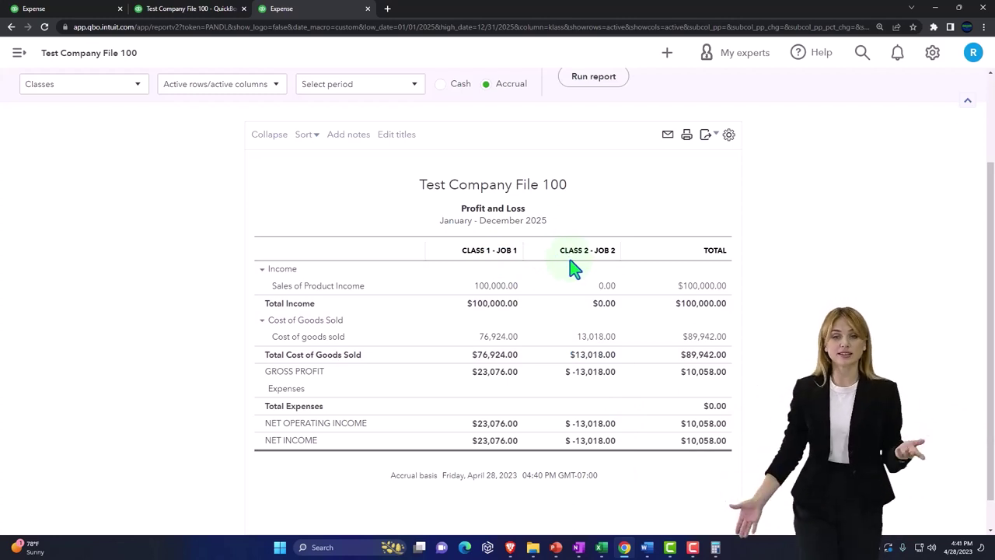
Step: Open the project profitability report from Project 2's project reports
{"action": "left_click", "coordinate": [78, 9]}
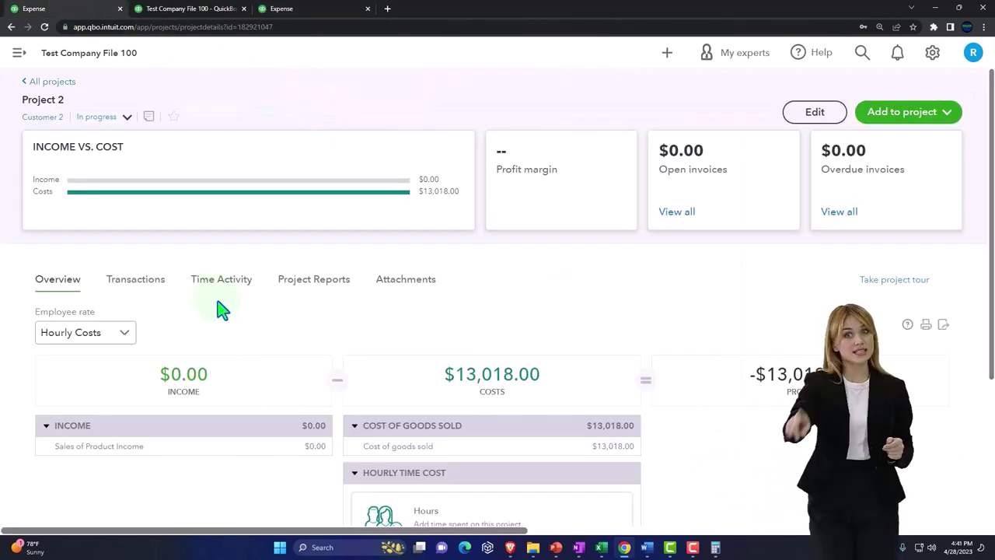
{"action": "left_click", "coordinate": [294, 291]}
{"action": "left_click", "coordinate": [183, 346]}
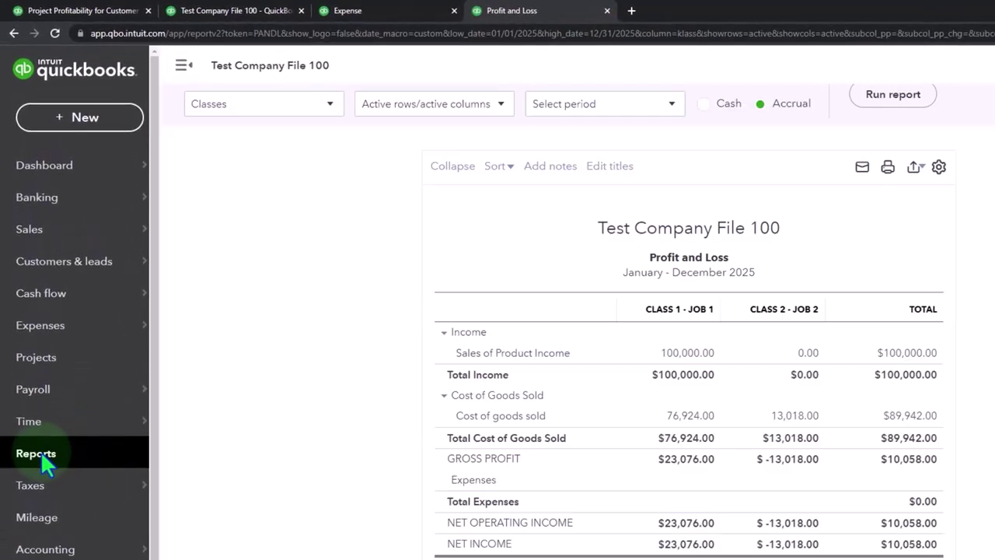
Step: Search the report list for "proj" and open the Project Profitability Summary report
{"action": "left_click", "coordinate": [39, 454]}
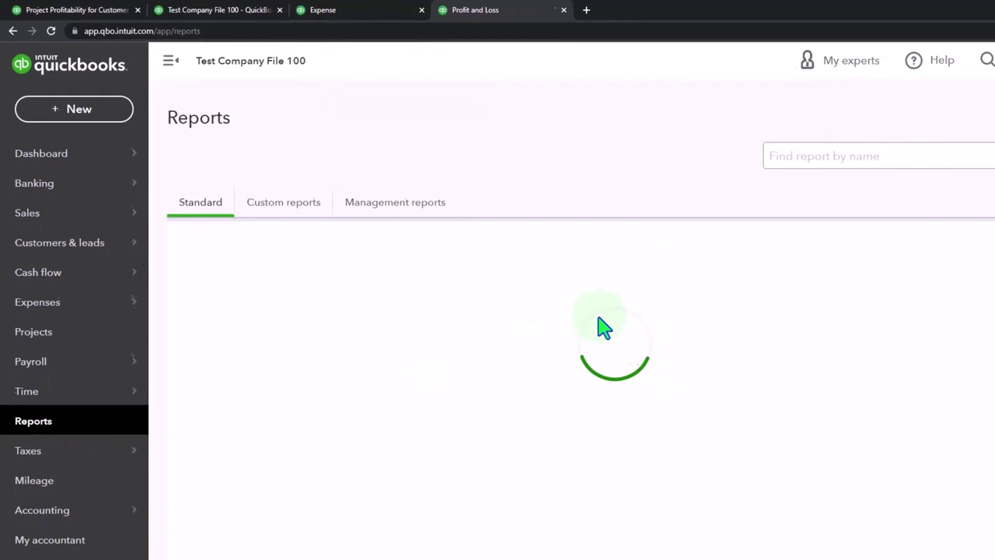
{"action": "left_click", "coordinate": [836, 162]}
{"action": "type", "text": "proj"}
{"action": "left_click", "coordinate": [732, 155]}
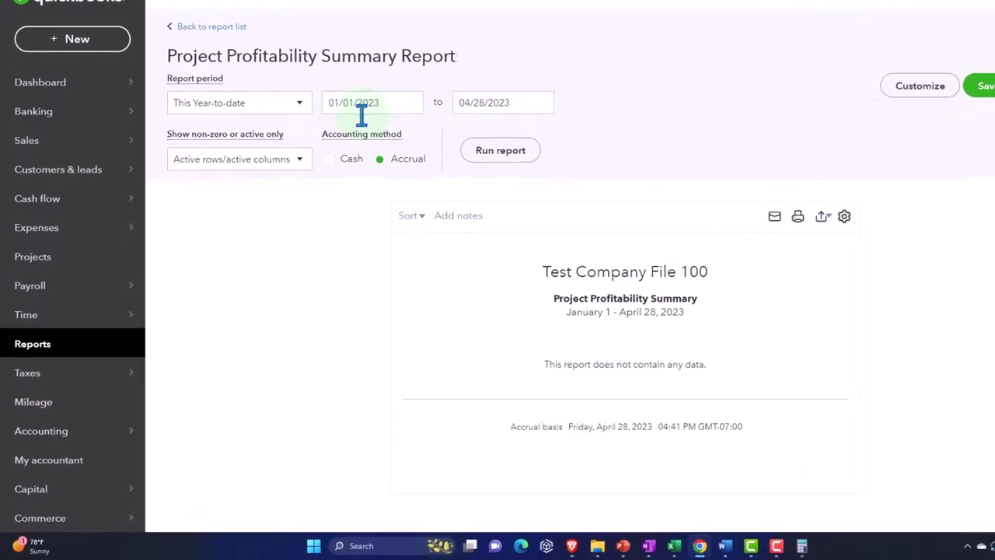
Step: Set the Project Profitability Summary report's period to 01/01/2025 through 12/31/2025 and run it
{"action": "left_click", "coordinate": [361, 109]}
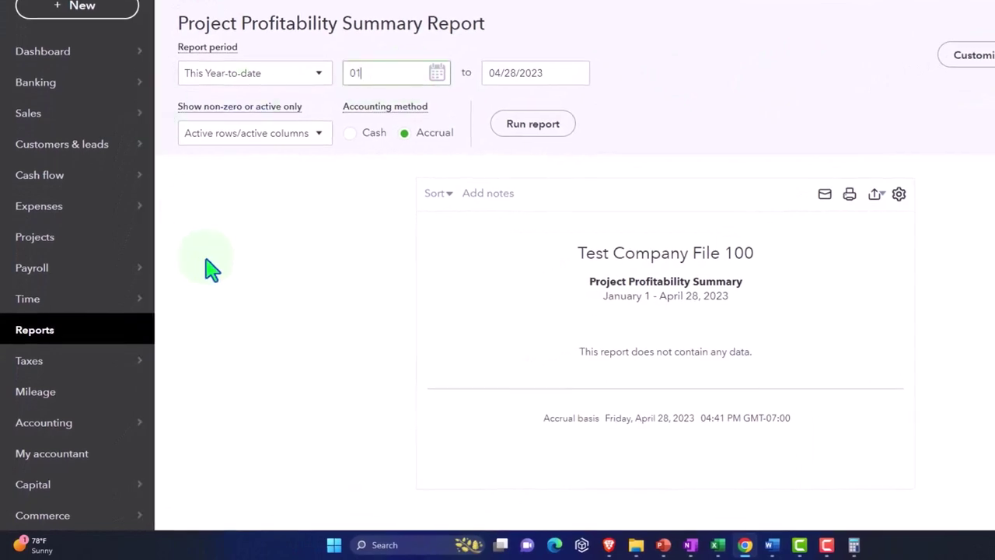
{"action": "type", "text": "01/01/2025"}
{"action": "key", "text": "Tab"}
{"action": "type", "text": "12312"}
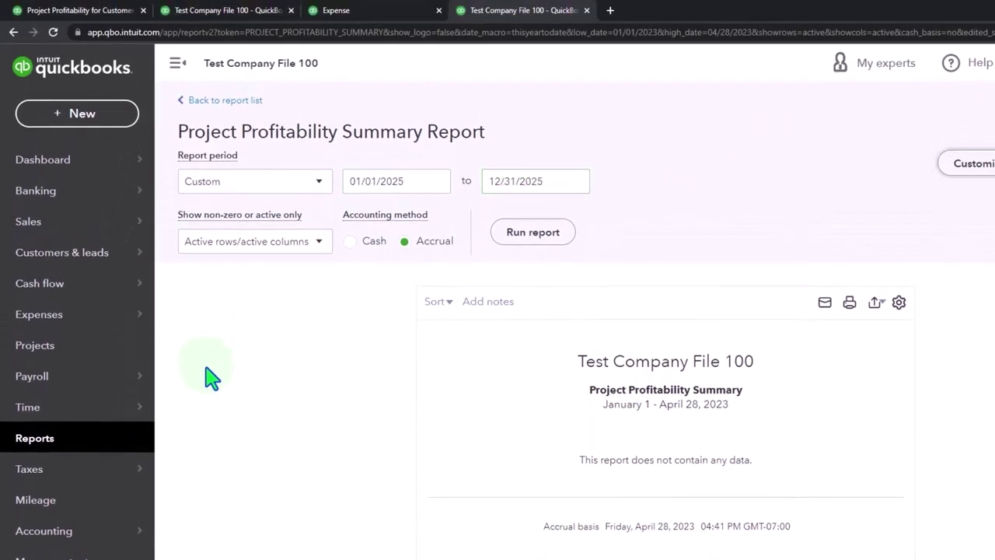
{"action": "left_click", "coordinate": [554, 237]}
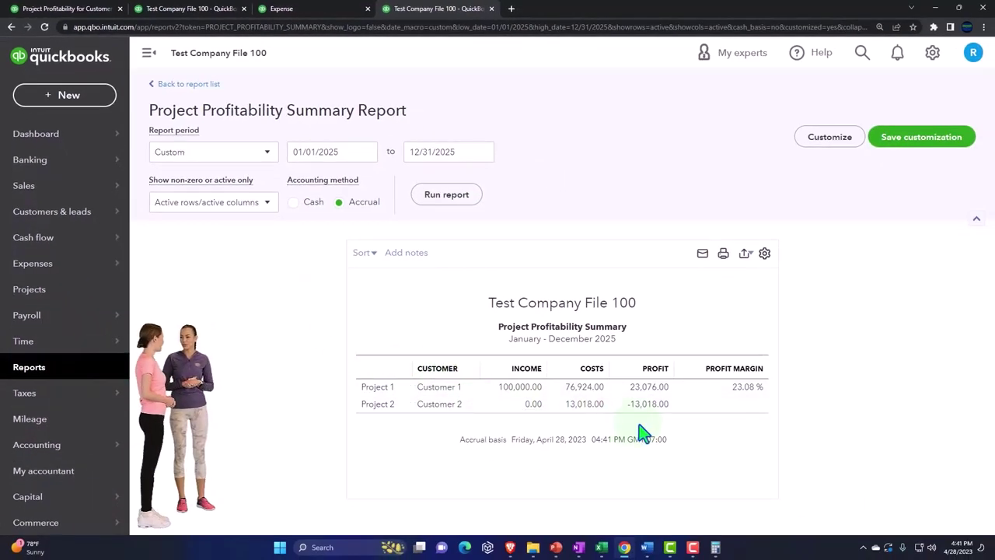
Step: Return to the Balance Sheet report by class, set its period to 01/01/2025 through 12/31/2025, and rerun it
{"action": "left_click", "coordinate": [336, 9]}
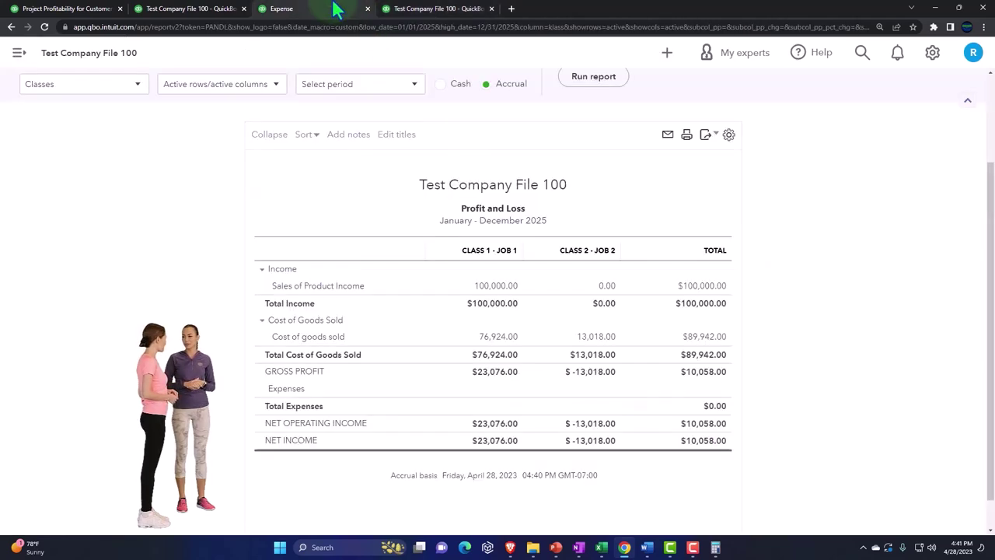
{"action": "left_click", "coordinate": [217, 15]}
{"action": "left_click", "coordinate": [598, 87]}
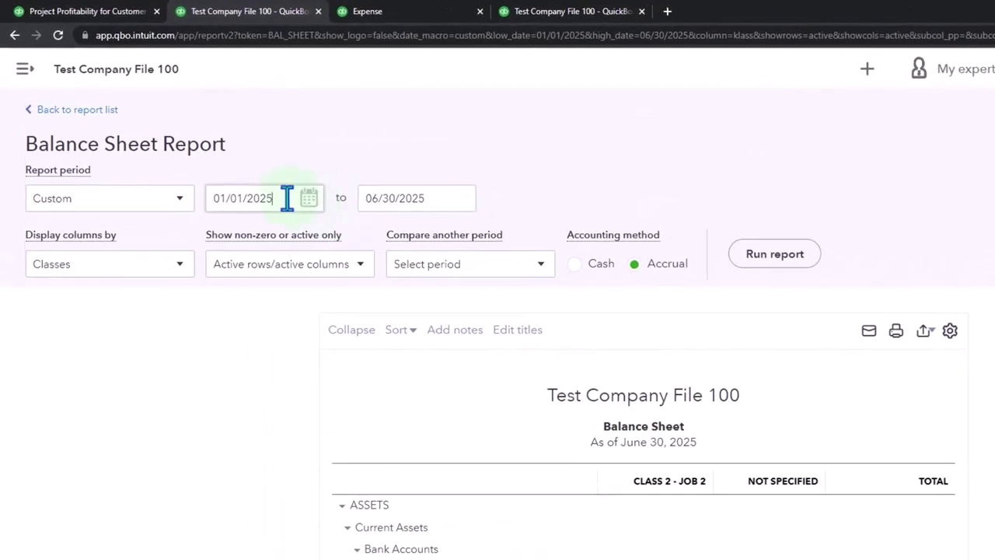
{"action": "left_click", "coordinate": [286, 198]}
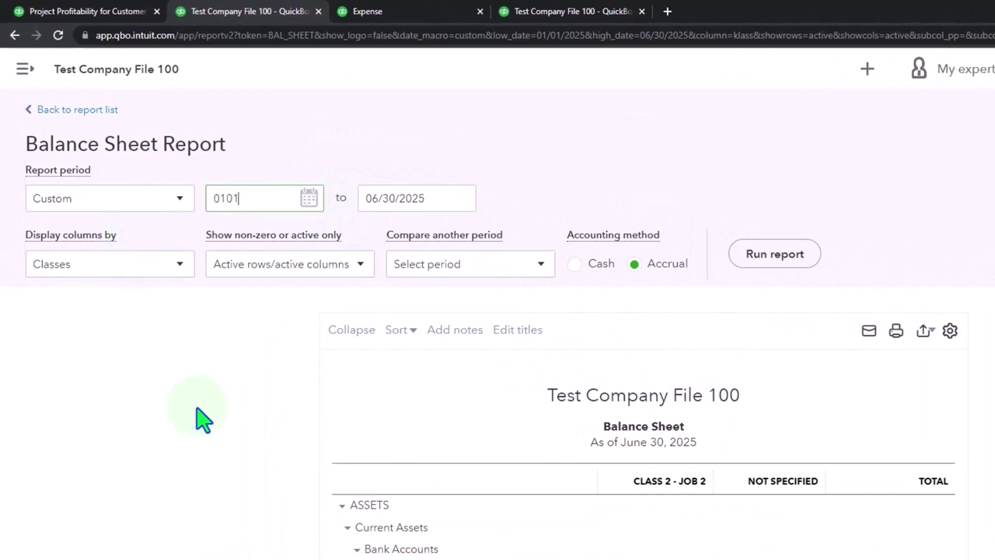
{"action": "key", "text": "Tab"}
{"action": "type", "text": "1"}
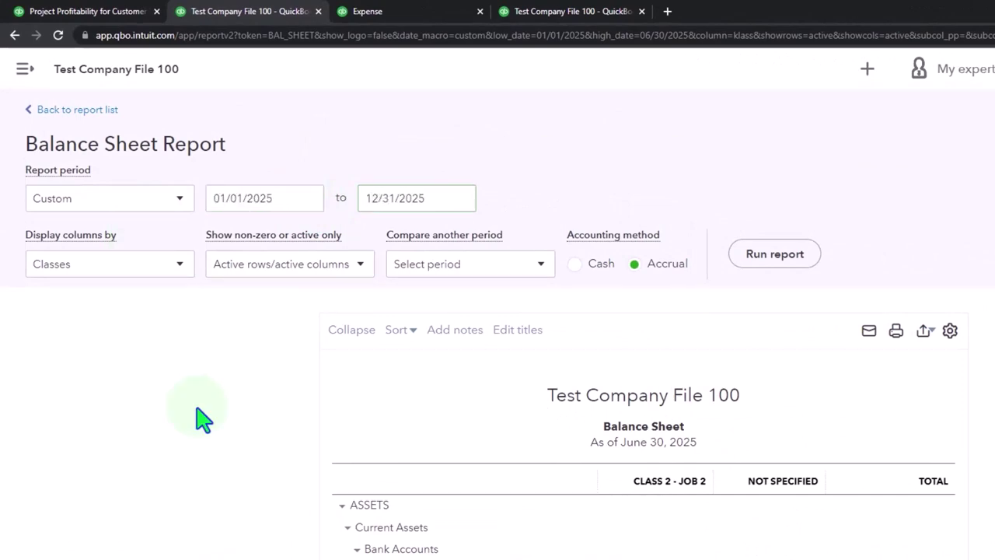
{"action": "left_click", "coordinate": [754, 254]}
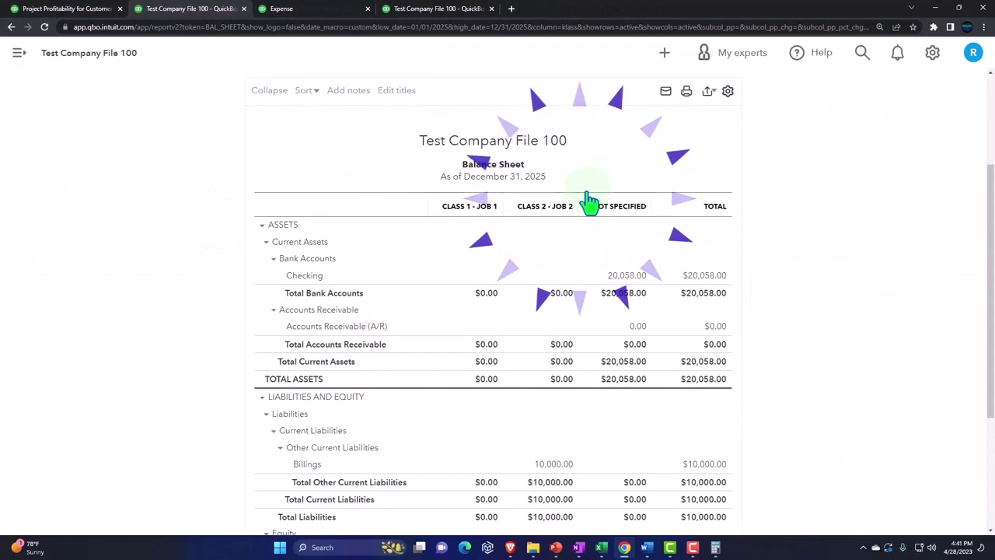
Step: Examine the transactions behind the Class 2 - Job 2 Billings balance with grouping by Customer selected, and return to the Balance Sheet
{"action": "scroll", "coordinate": [589, 201], "scroll_direction": "down", "scroll_amount": 1}
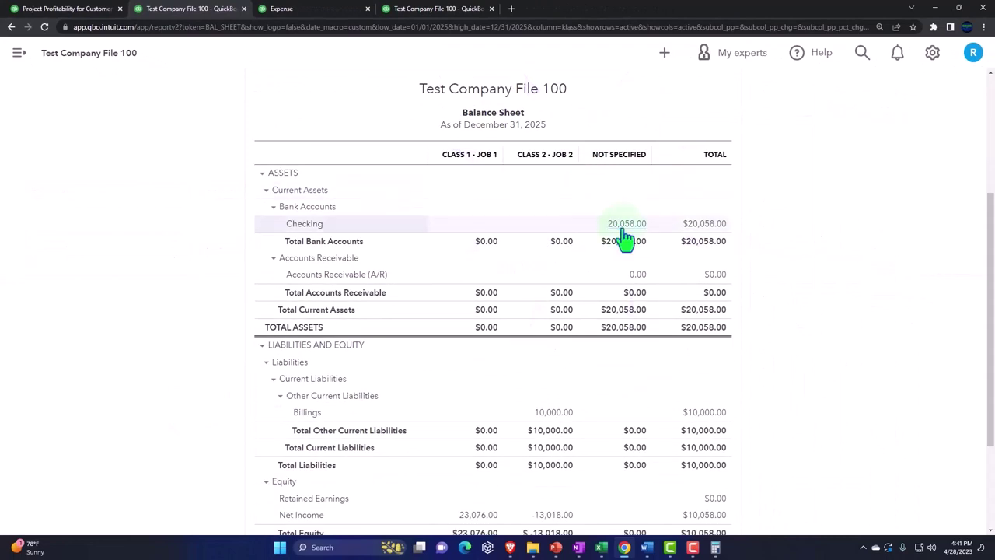
{"action": "scroll", "coordinate": [626, 239], "scroll_direction": "down", "scroll_amount": 1}
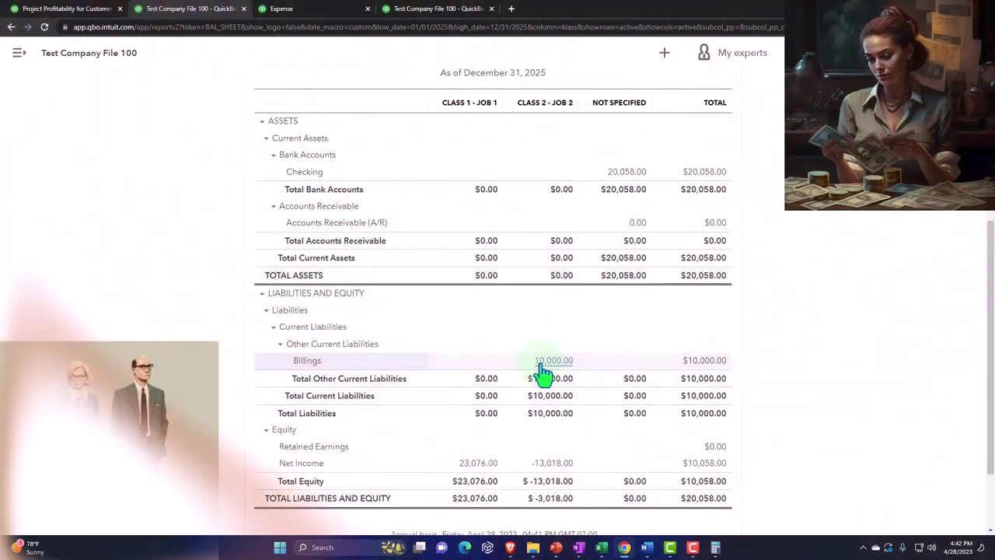
{"action": "left_click", "coordinate": [542, 365]}
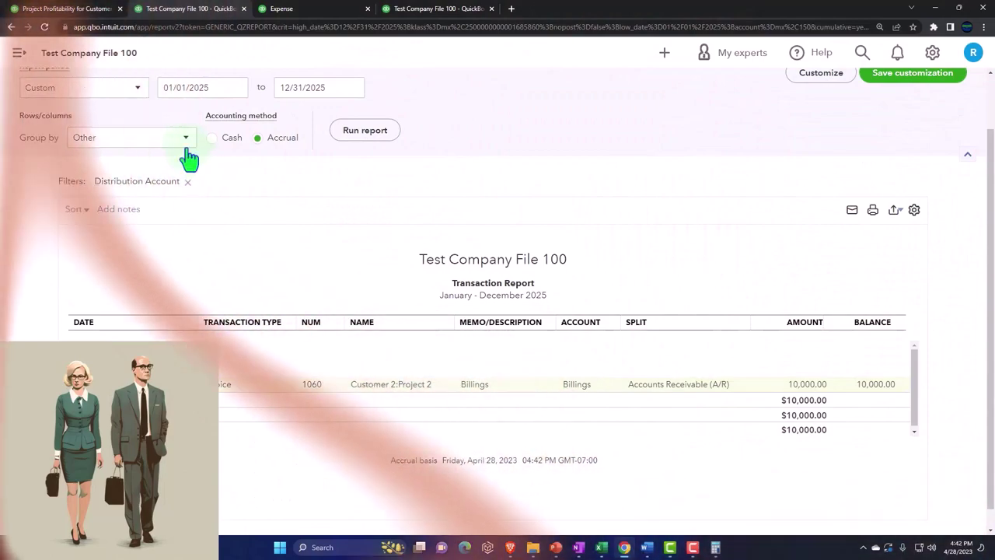
{"action": "left_click", "coordinate": [185, 140]}
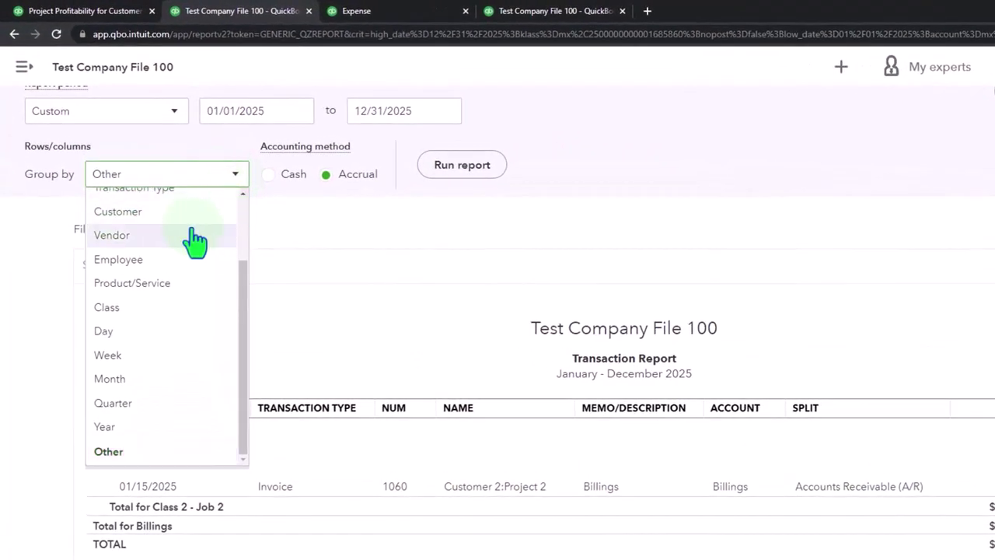
{"action": "left_click", "coordinate": [176, 215]}
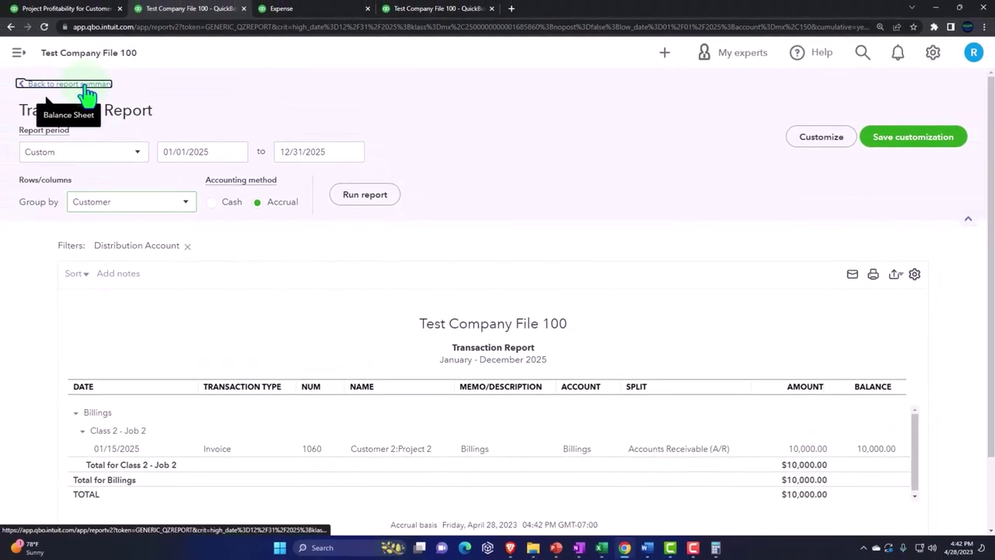
{"action": "left_click", "coordinate": [84, 85]}
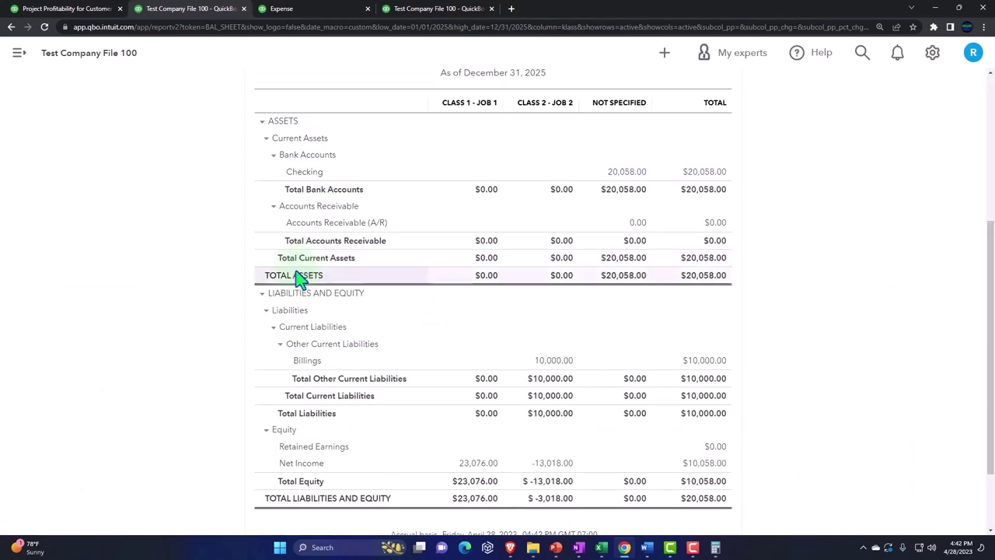